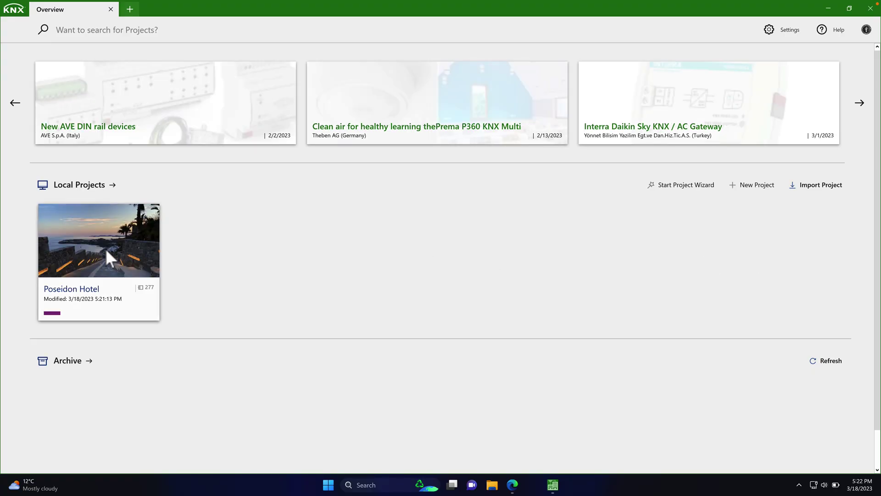
Step: Open the Poseidon Hotel project and show the device lists of the Poseidon Hotel and Zeus Hotel buildings
click(109, 250)
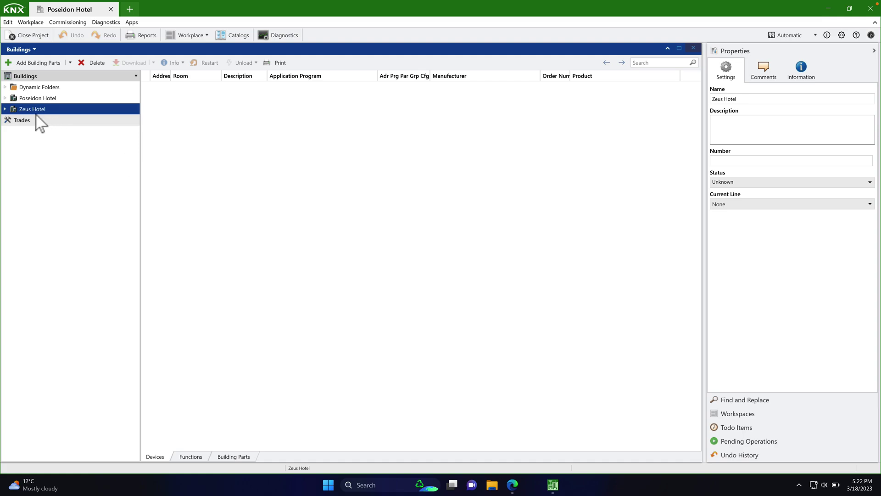
click(24, 101)
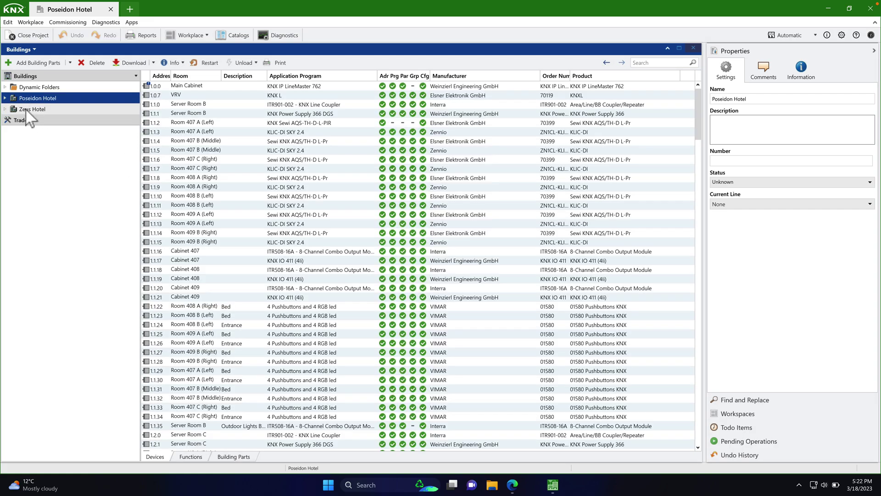
click(27, 109)
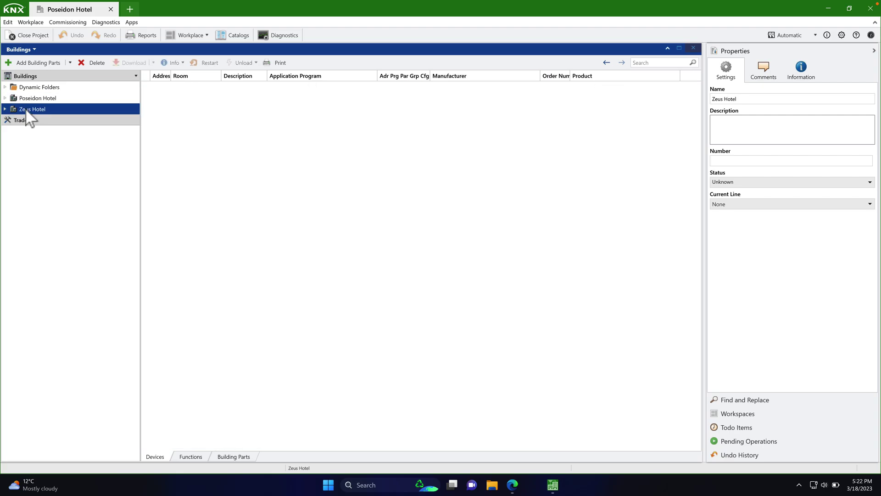
Step: Expand Zeus Hotel through Main Building, Ground Floor and Server Room 310, and select Electrical Cabinet 310
click(5, 109)
click(9, 121)
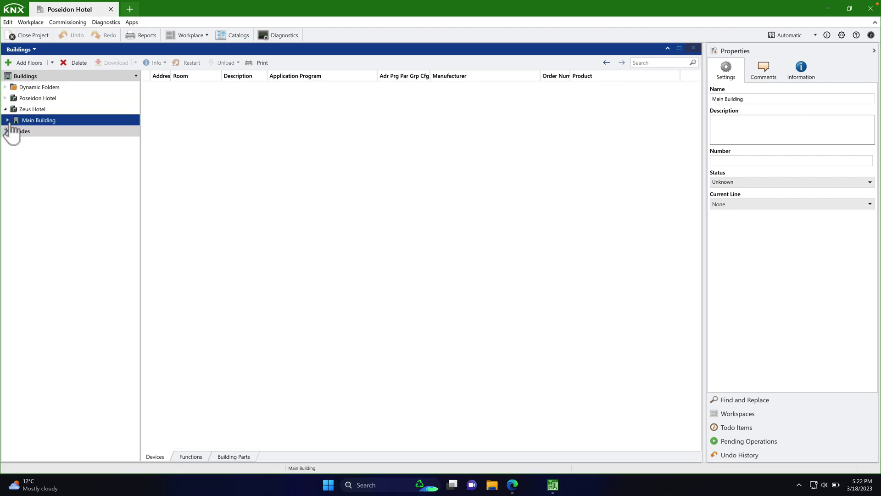
click(8, 120)
click(19, 131)
click(12, 132)
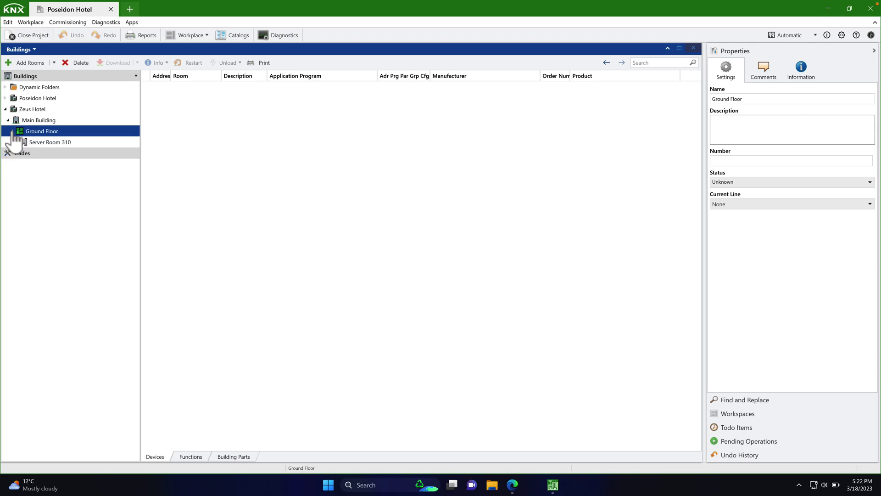
click(16, 142)
click(51, 154)
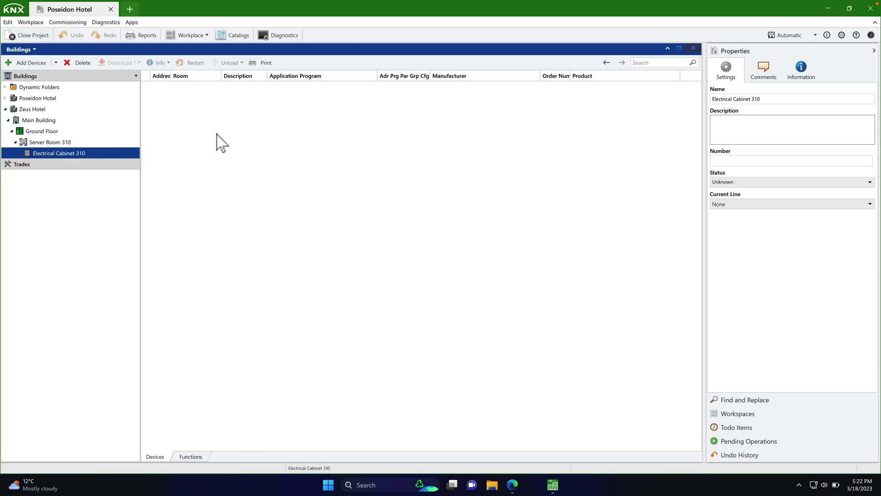
Step: Open a Topology panel in its own project tab, expand the Topology Backbone and select the Poseidon Hotel area
click(205, 39)
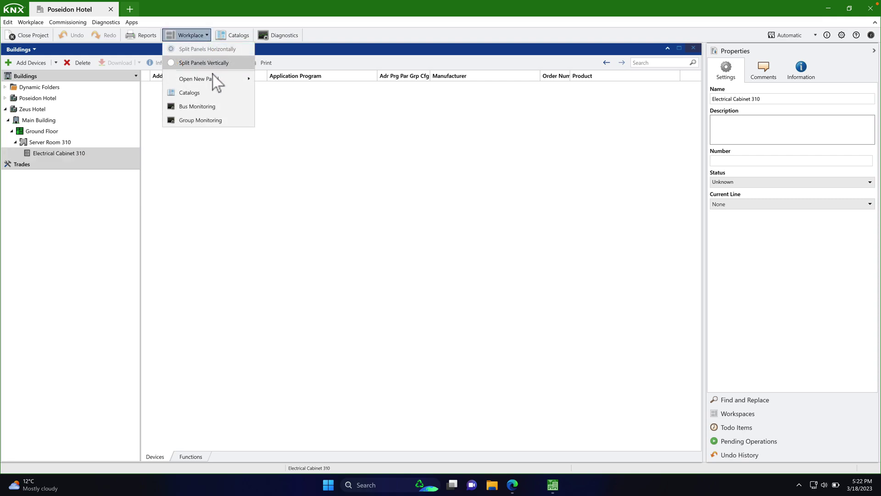
mouse_move(215, 80)
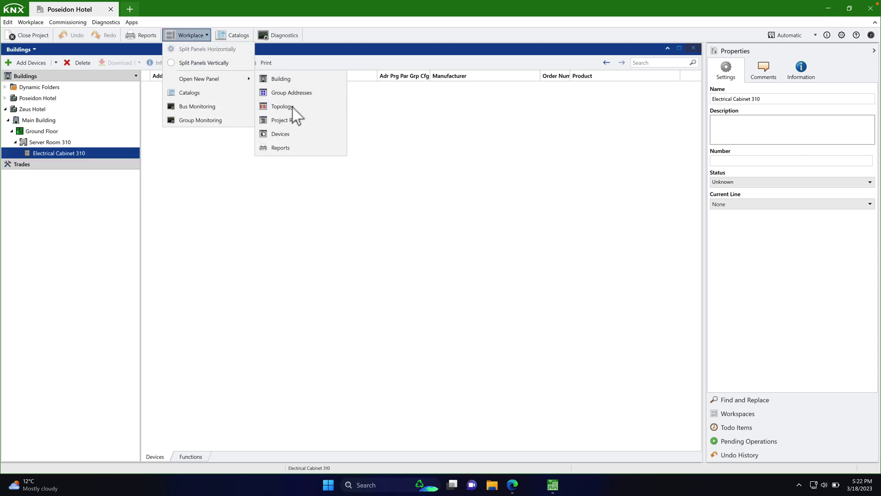
click(289, 107)
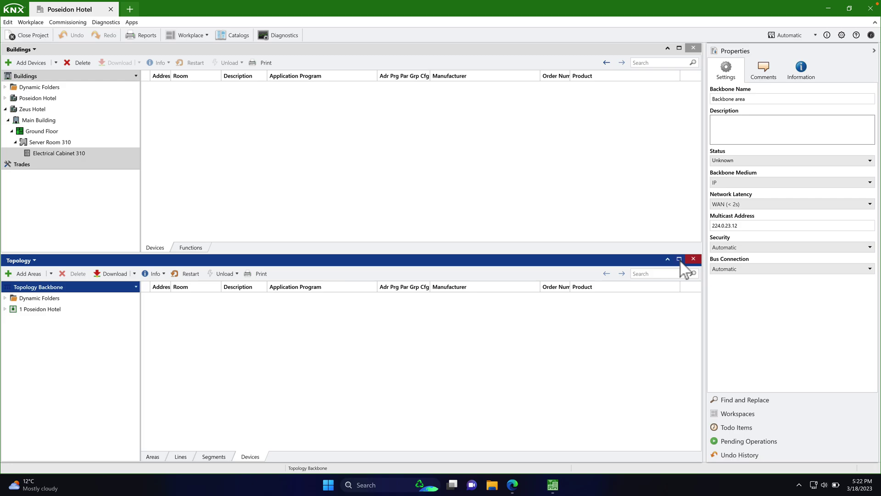
double_click(304, 262)
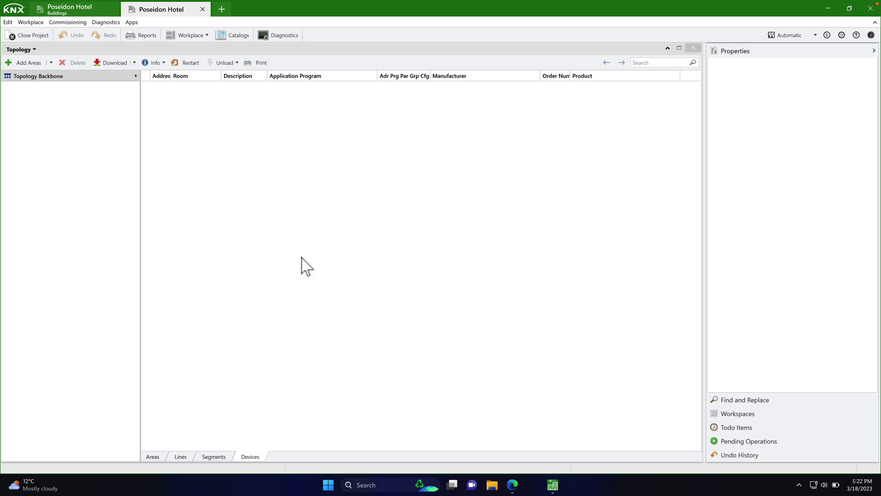
click(134, 77)
click(48, 98)
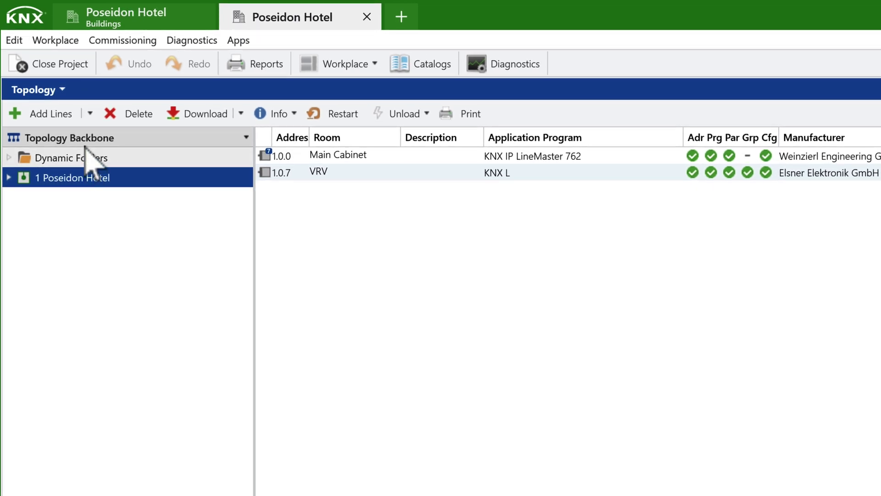
Step: Set the Topology Backbone's medium to IP
click(99, 138)
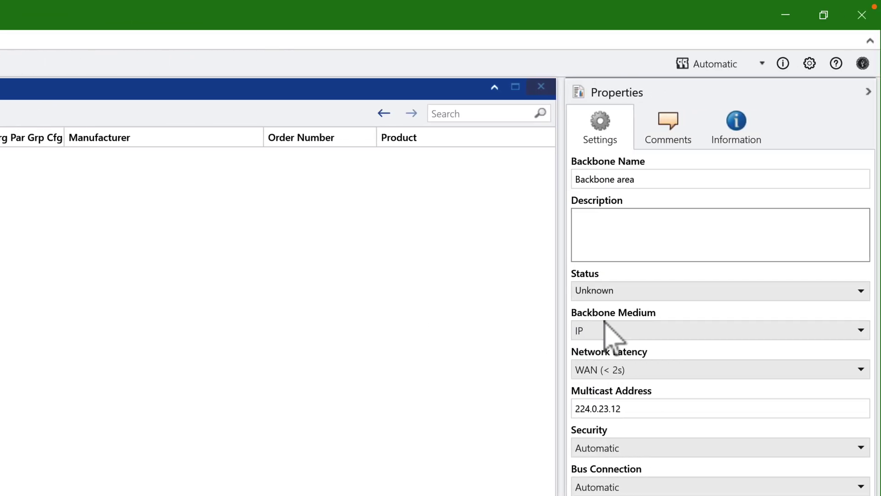
click(637, 328)
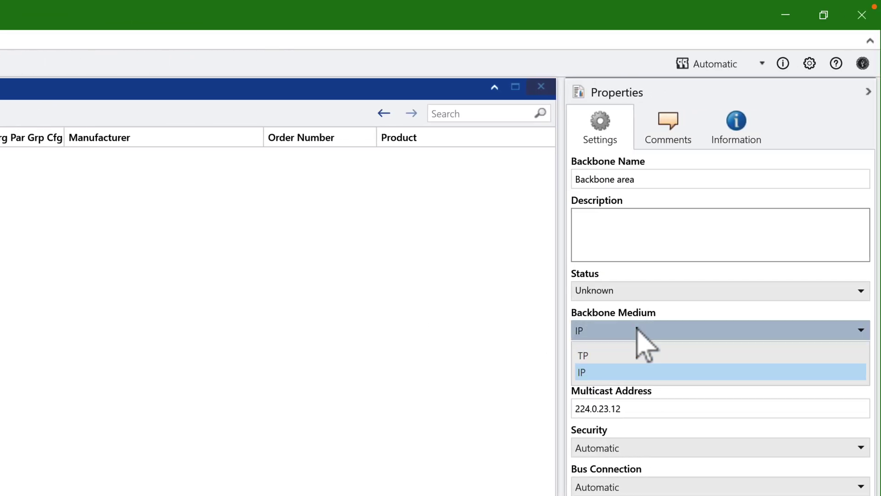
click(608, 373)
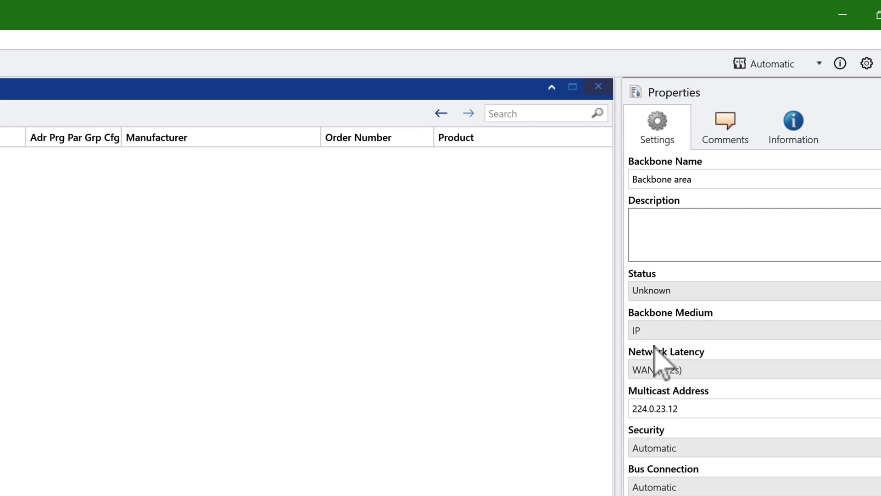
Step: Add one area named Zeus Hotel to the Topology Backbone, with medium TP and the first free address
click(98, 140)
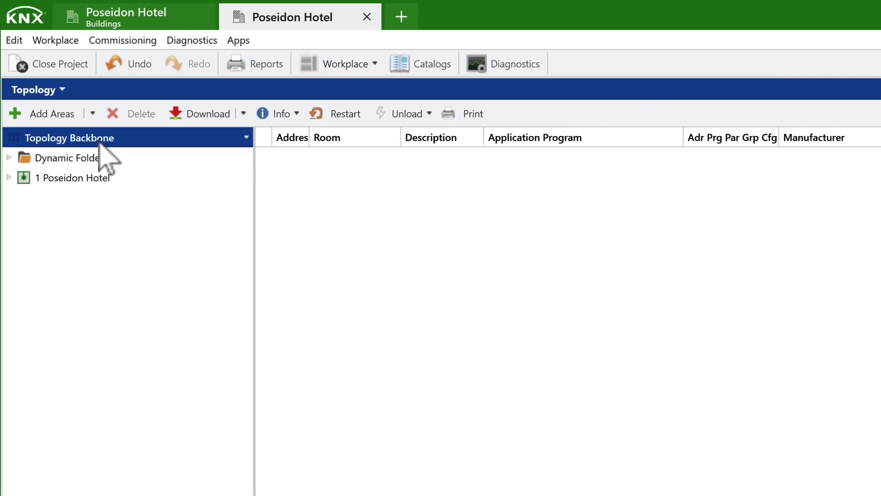
click(60, 119)
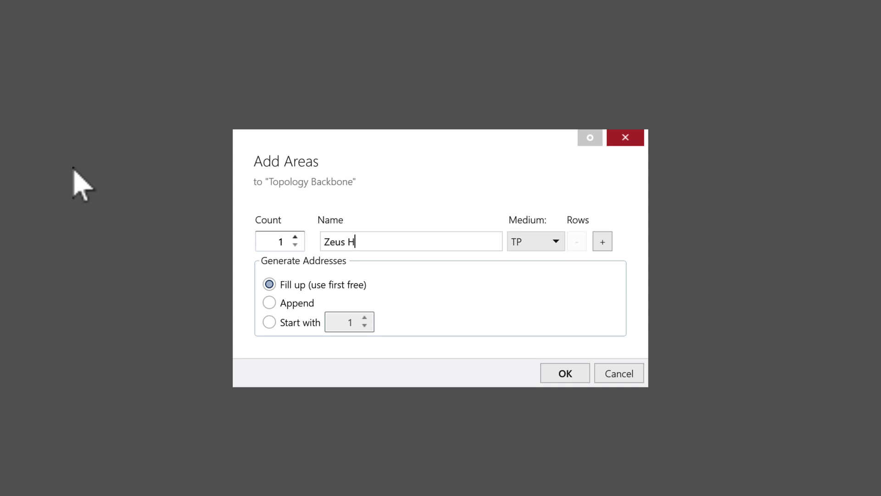
click(556, 243)
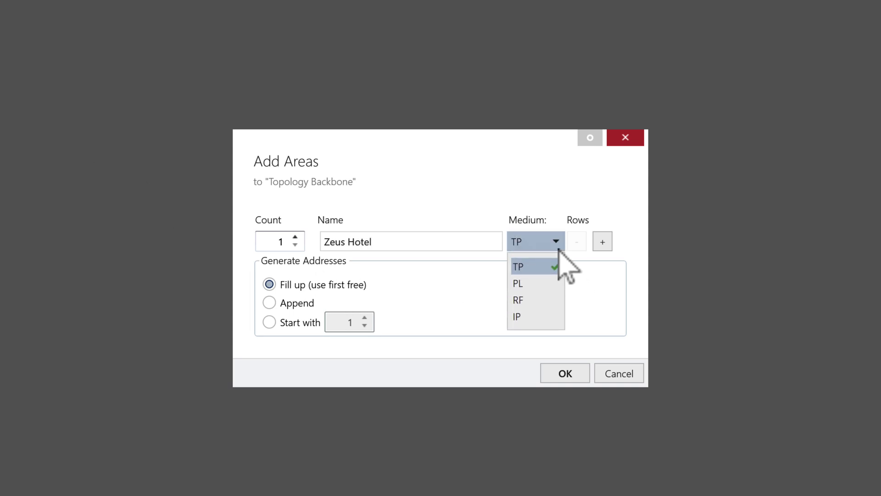
click(527, 272)
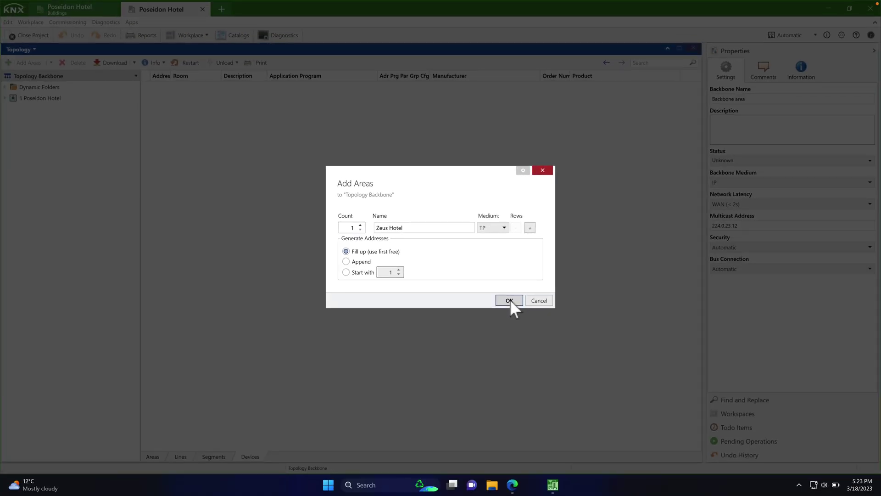
click(509, 300)
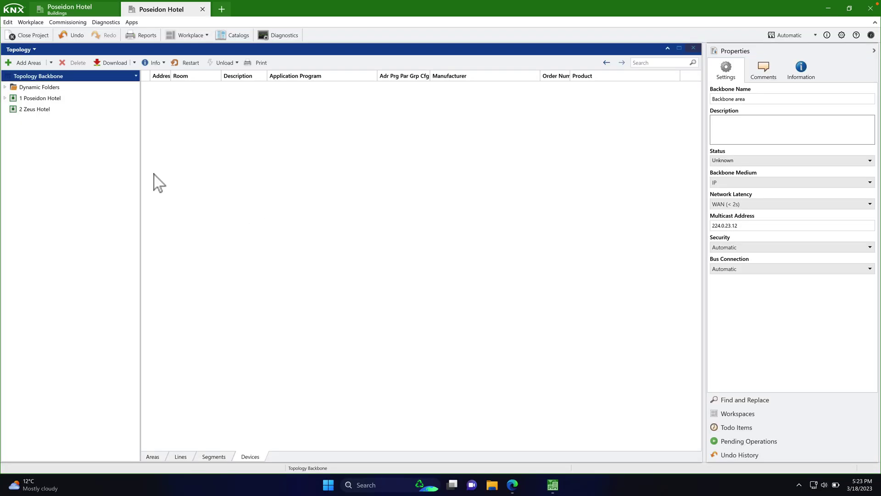
Step: Set the Zeus Hotel area as the current line
click(33, 111)
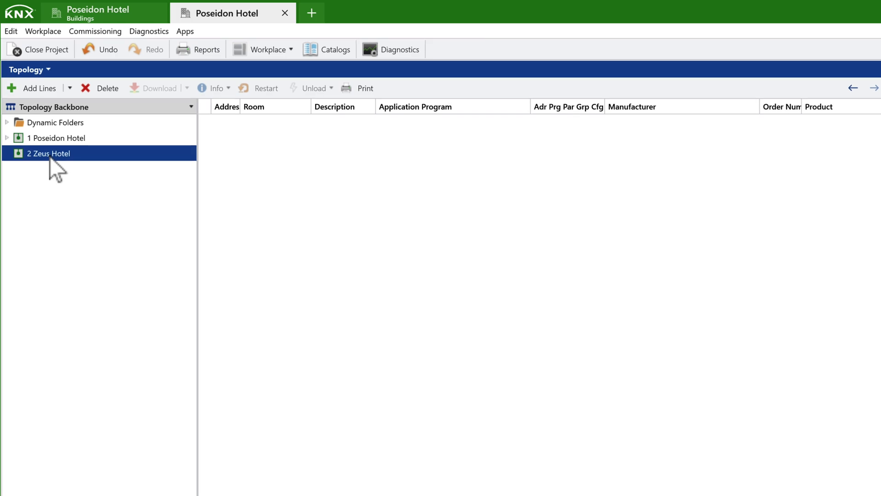
right_click(49, 157)
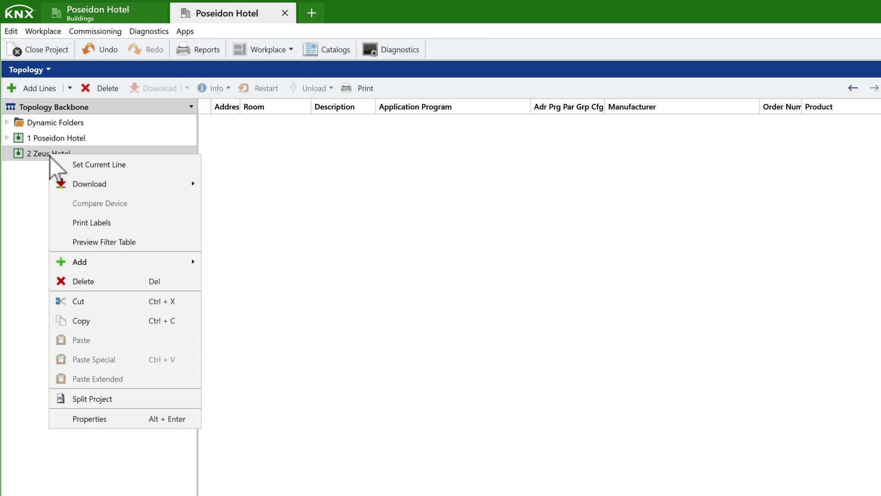
click(108, 169)
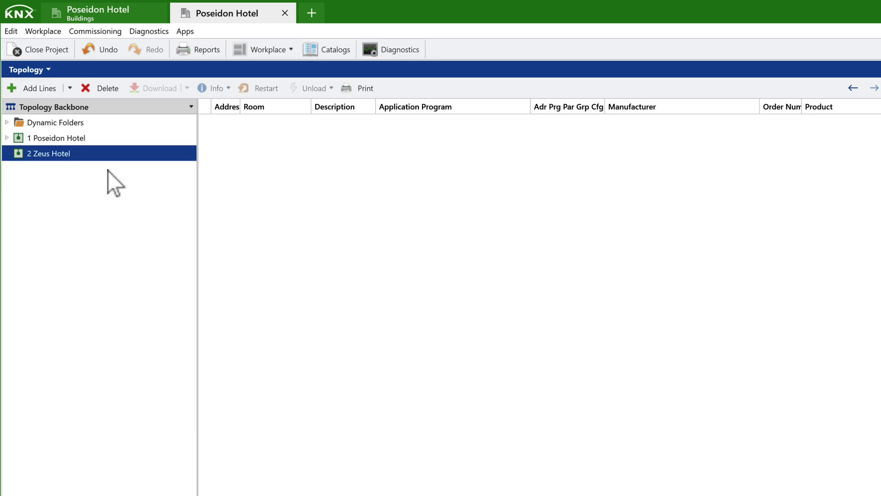
Step: Select Electrical Cabinet 310 in the Buildings view and open the product catalog at Weinzierl Engineering GmbH
click(98, 13)
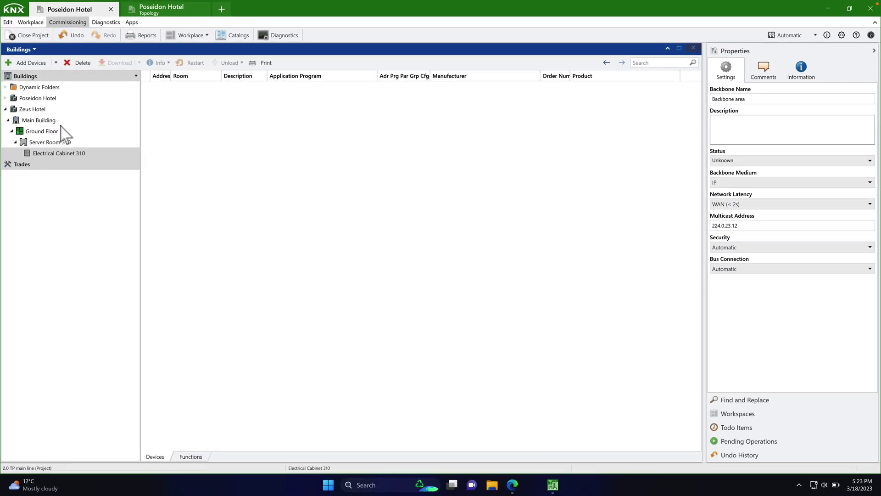
click(48, 154)
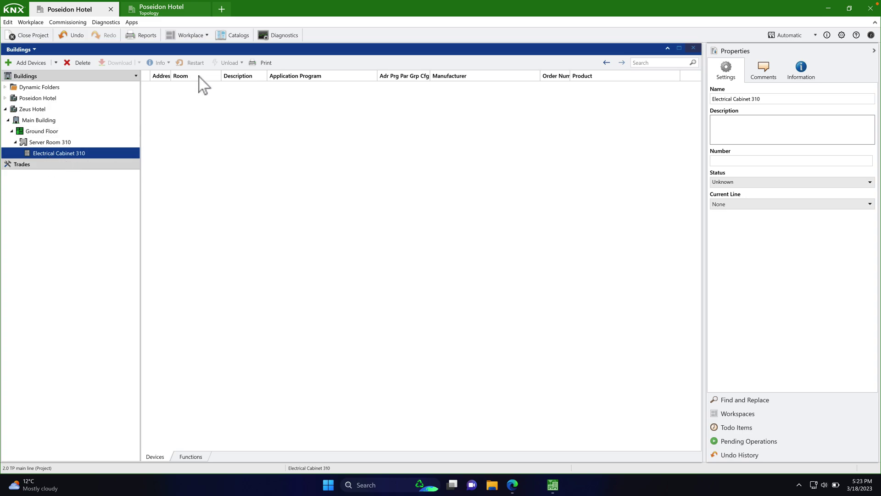
click(238, 37)
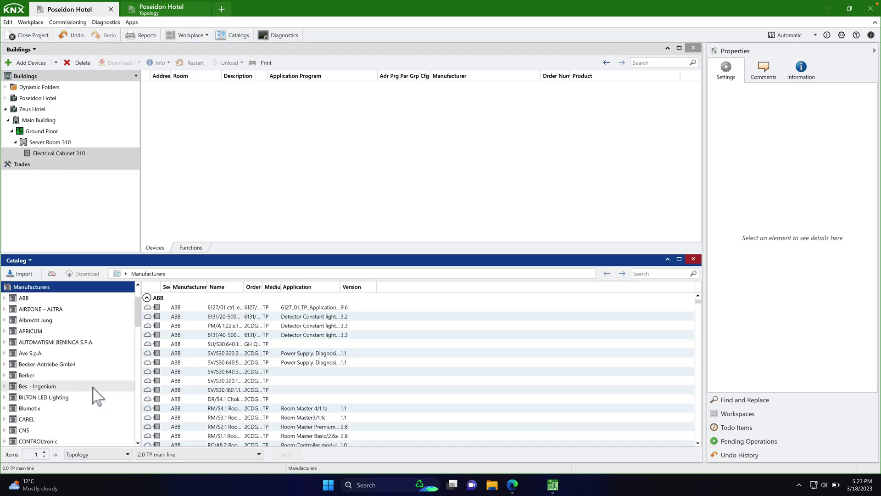
scroll(92, 388, down, 8)
scroll(92, 388, down, 4)
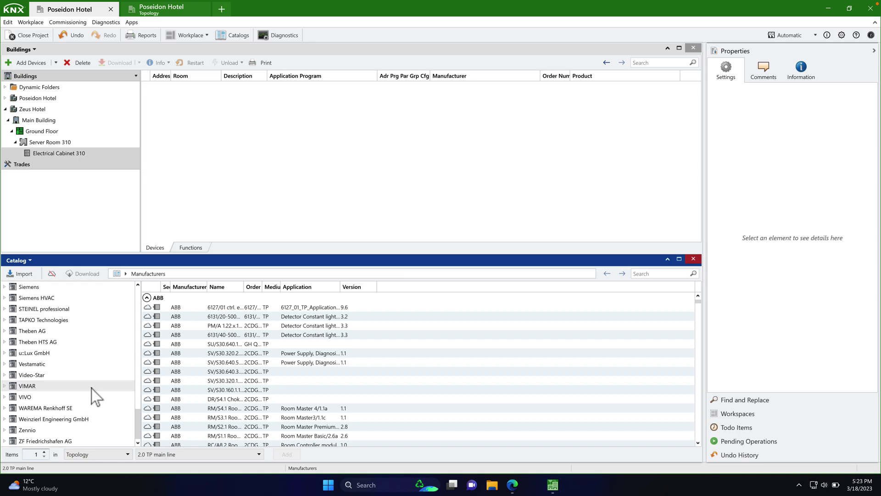
click(53, 419)
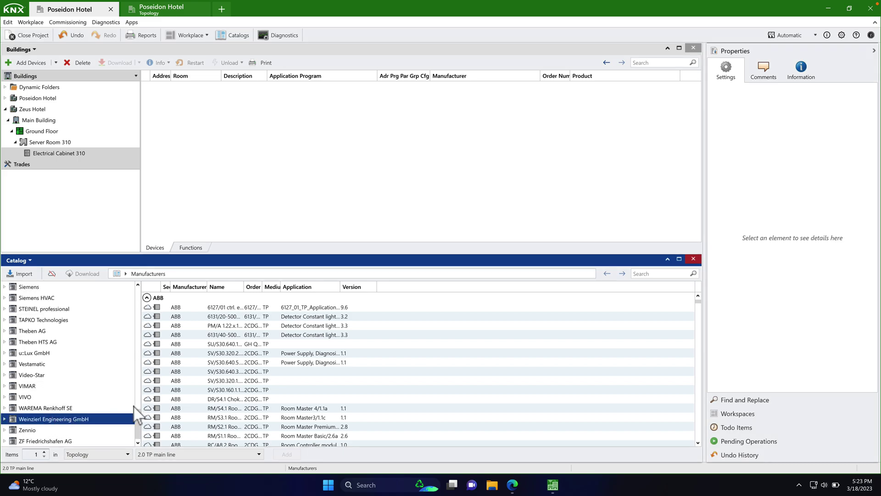
Step: Search the Weinzierl catalog for 762 and add KNX IP LineMaster 762 version 1.2 to Electrical Cabinet 310
click(645, 273)
text(762)
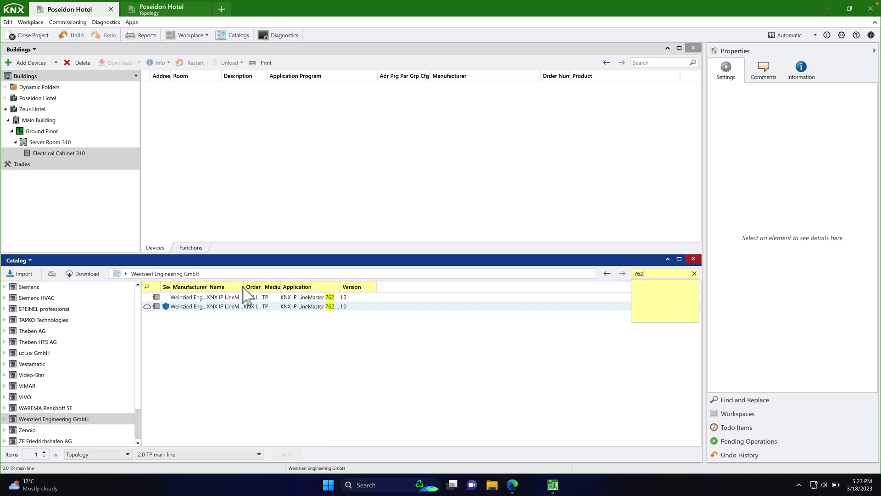
click(236, 298)
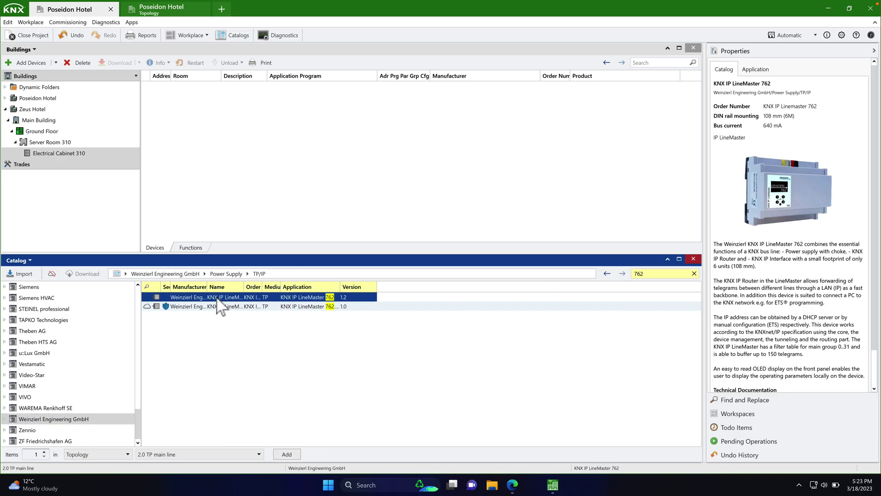
drag(217, 298, 303, 183)
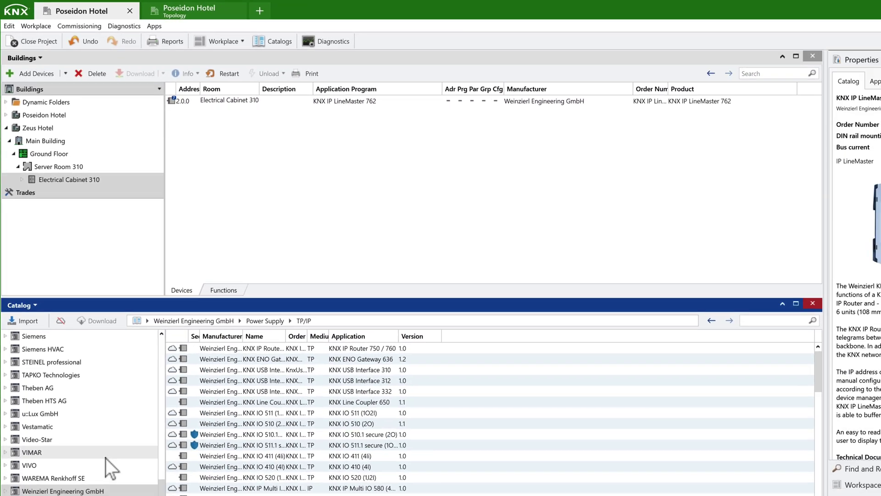
Step: Find MEAN WELL Enterprises Co. Ltd. in the catalog's manufacturer list and select it
drag(163, 495, 174, 479)
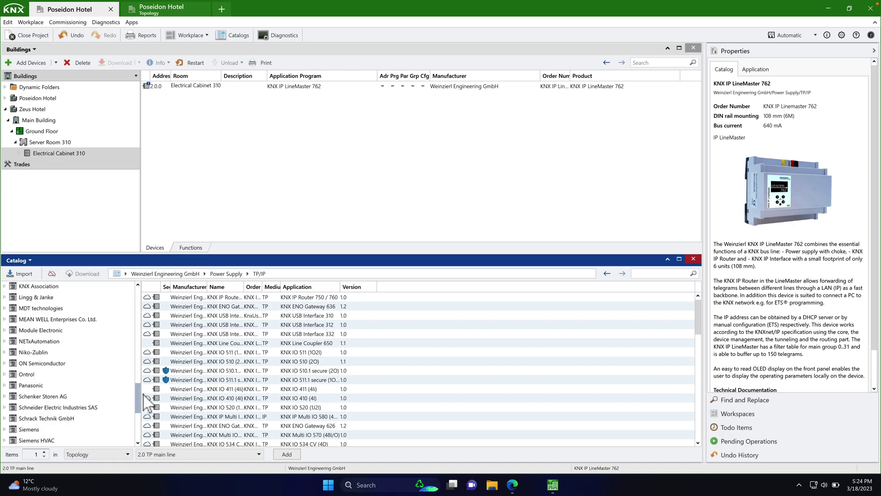
drag(146, 401, 143, 394)
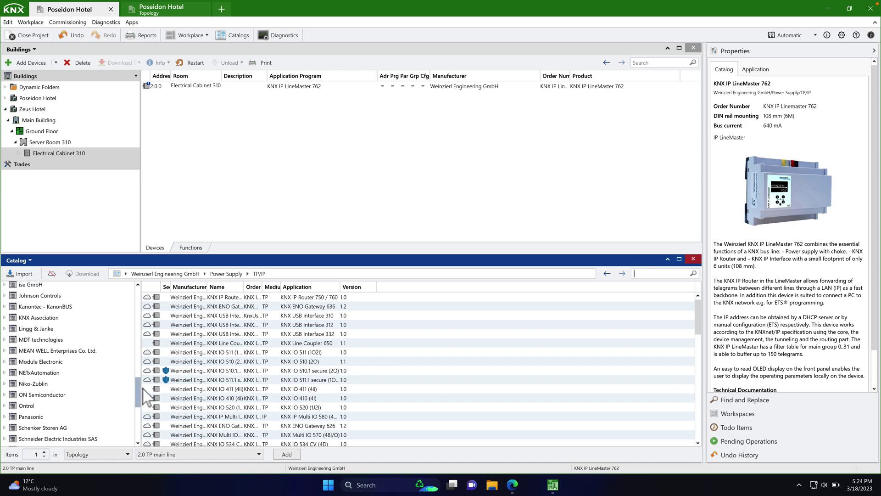
click(68, 358)
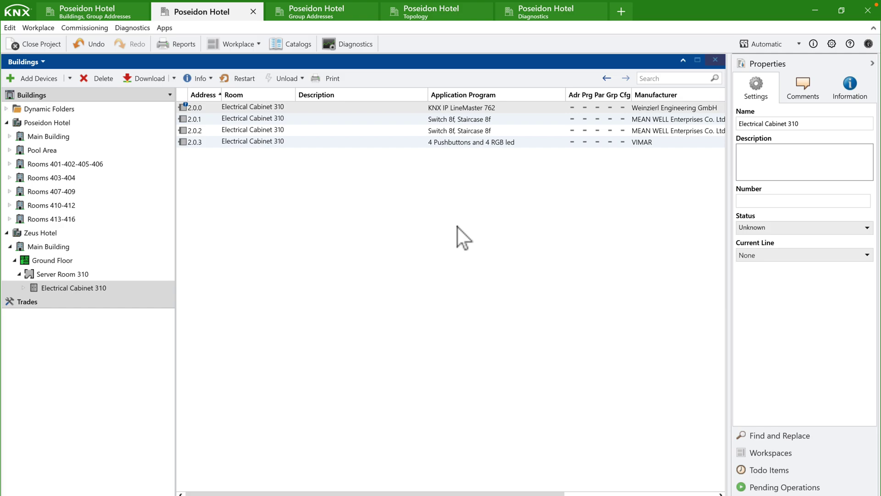
Step: Change the bus connection to KNX IP LineMaster 762 (172.19.0.12:3671 - 15.15.0)
click(798, 45)
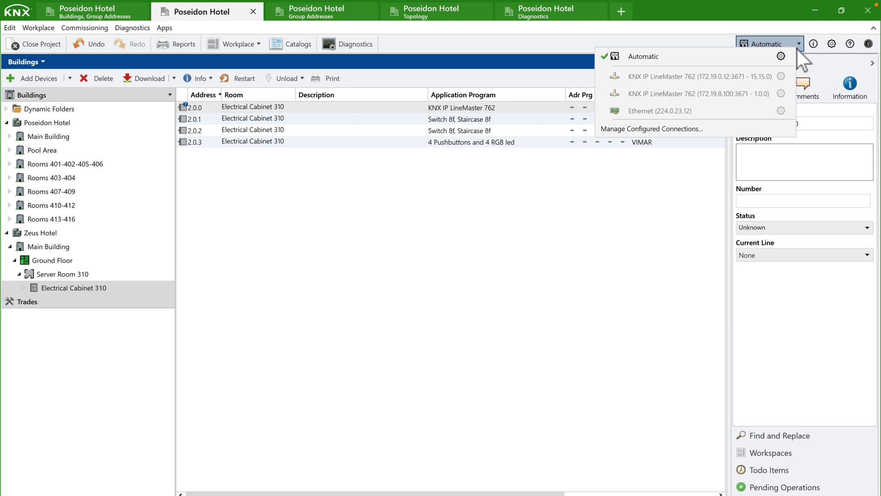
click(703, 78)
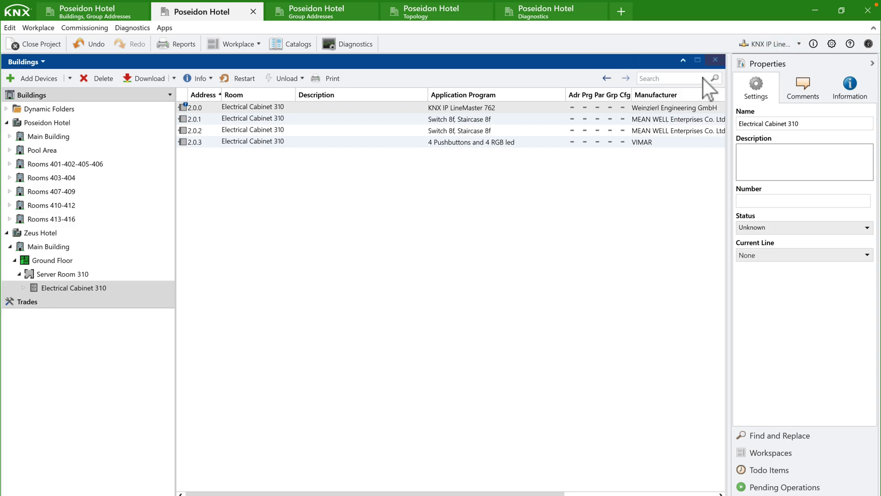
Step: Start a download to device 2.0.0 KNX IP LineMaster 762 in Electrical Cabinet 310, keeping the current interface settings
right_click(340, 111)
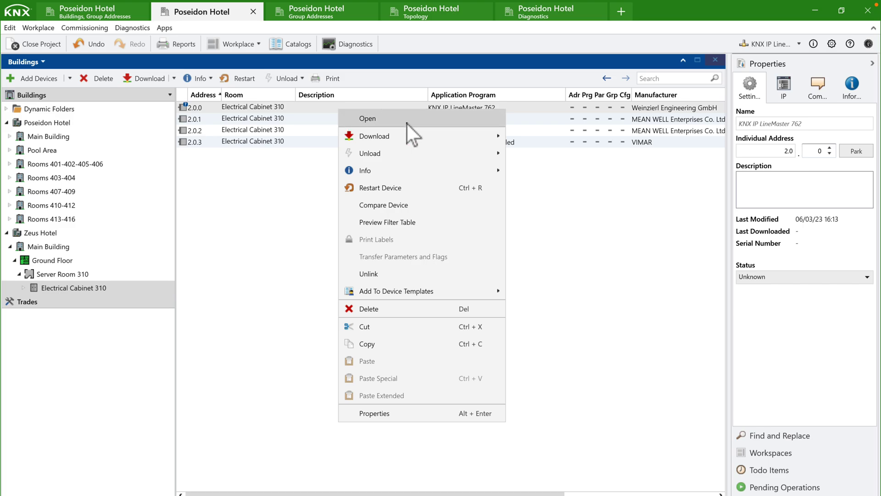
mouse_move(422, 136)
click(534, 131)
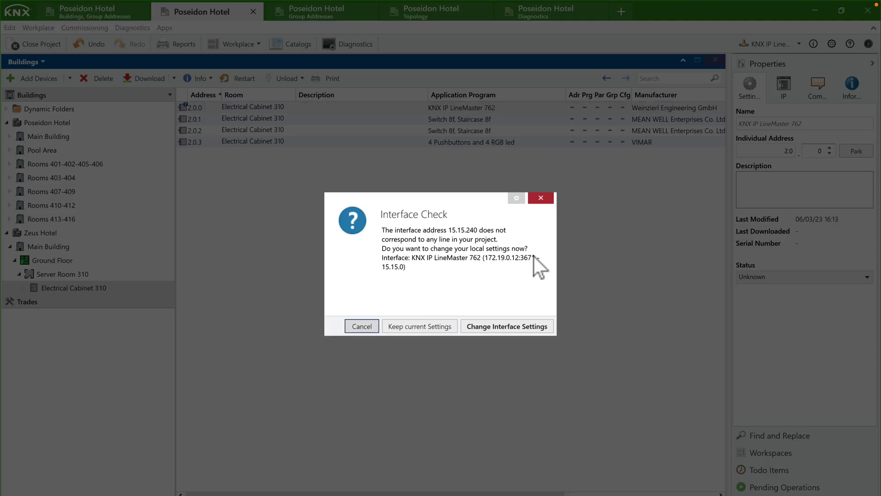
click(420, 327)
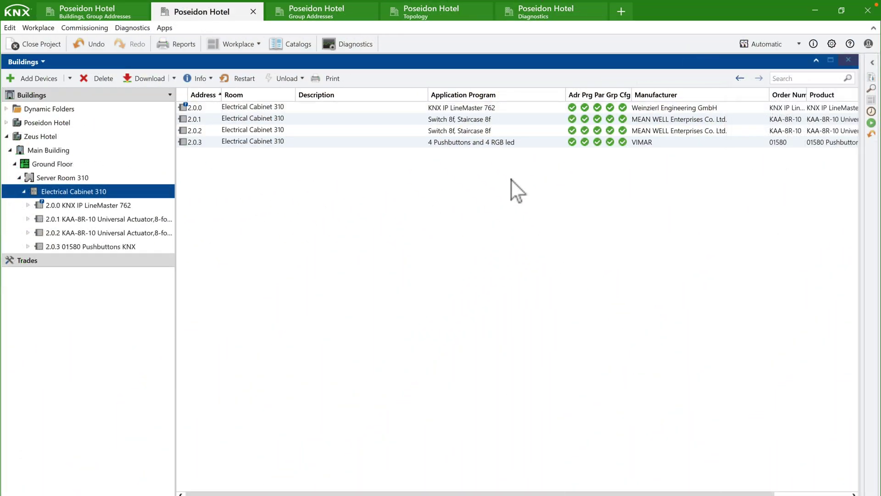
Step: Examine the R301 to R304 Outdoor Lights and feedback group addresses linked to channels A to D of actuator 2.0.1, and return to the cabinet
double_click(295, 118)
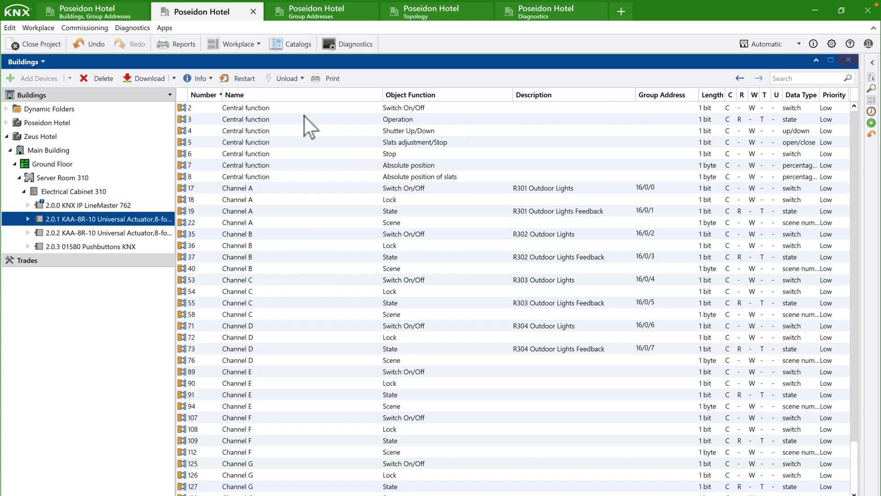
click(548, 189)
click(546, 213)
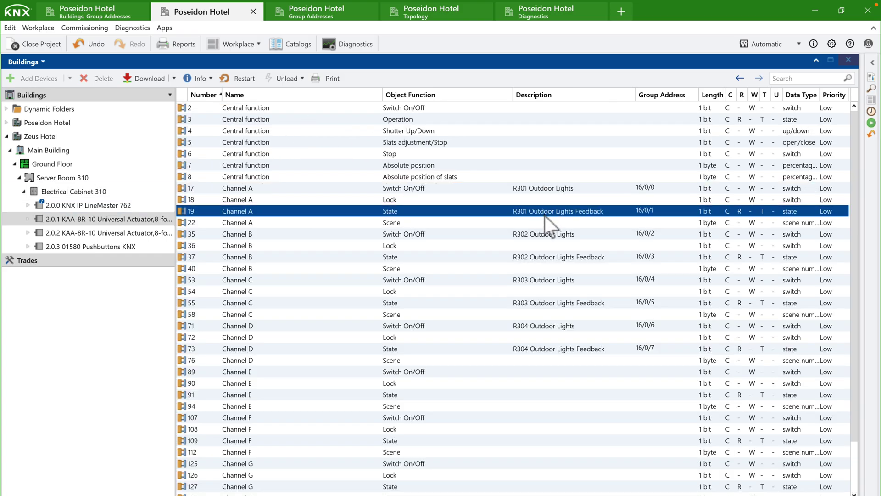
click(544, 236)
click(543, 258)
click(542, 281)
click(541, 303)
click(539, 325)
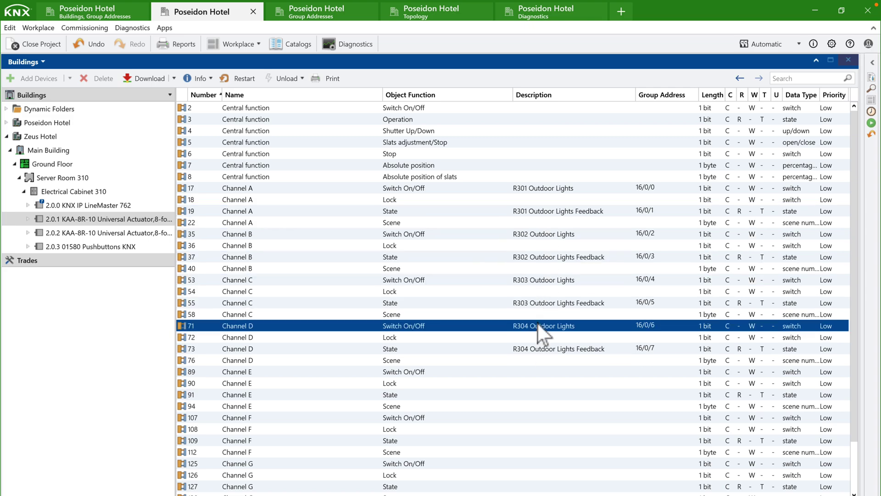
click(538, 348)
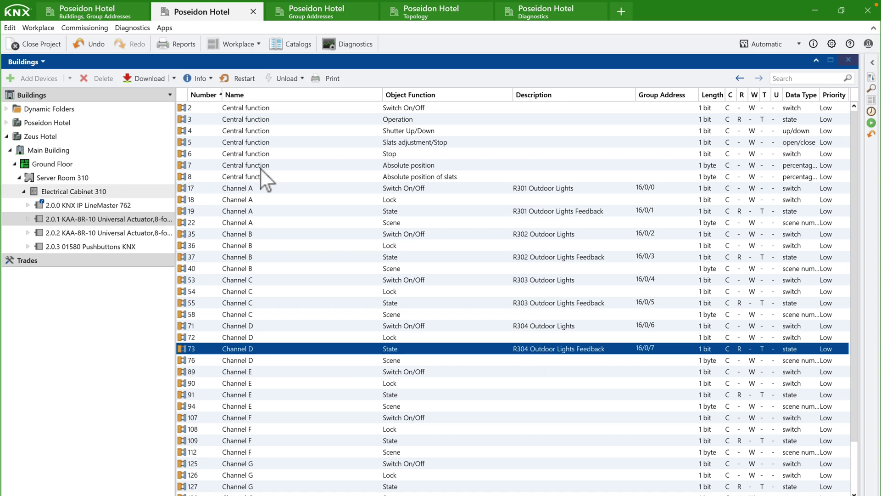
key(alt+Left)
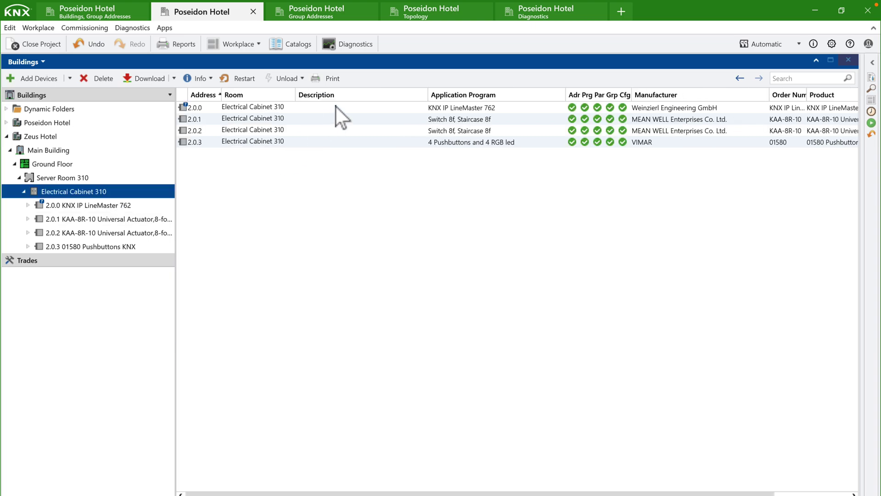
Step: Preview the filter table of 2.0.0 KNX IP LineMaster 762 from the Buildings view and close the preview
click(335, 106)
right_click(335, 107)
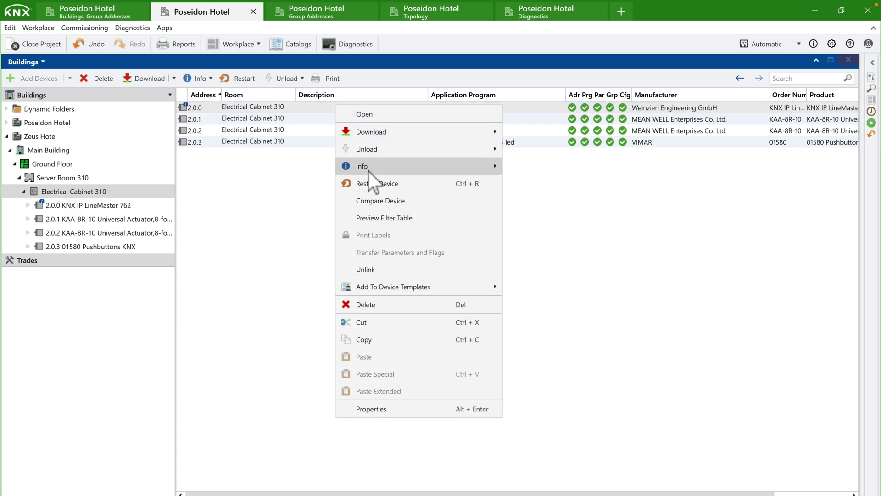
click(375, 218)
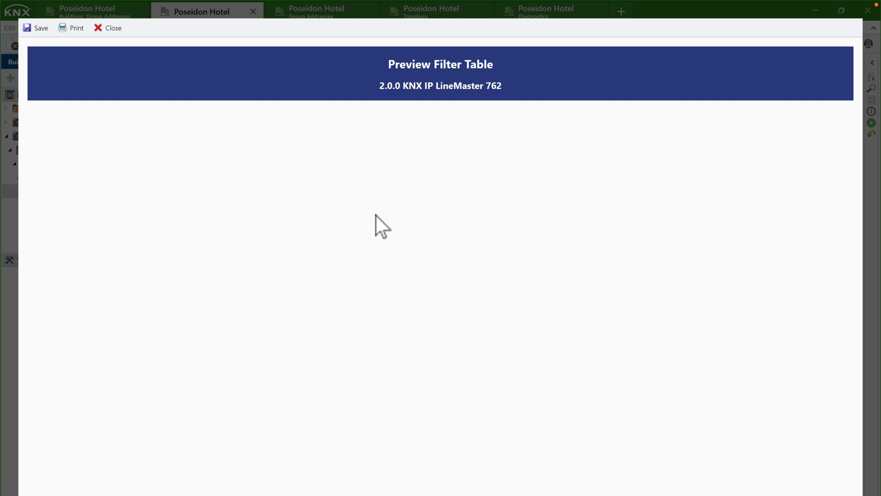
click(111, 28)
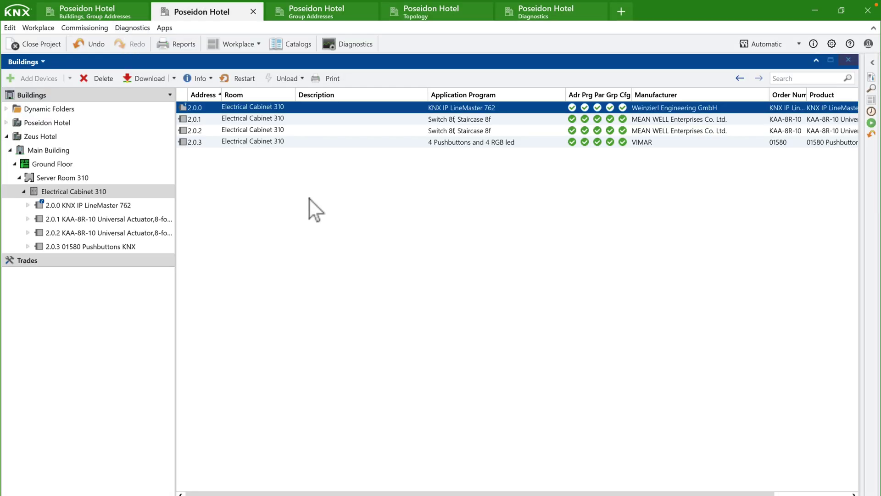
Step: Preview the filter table of 1.0.0 KNX IP LineMaster 762 under Poseidon Hotel in the Topology view and close it
click(444, 19)
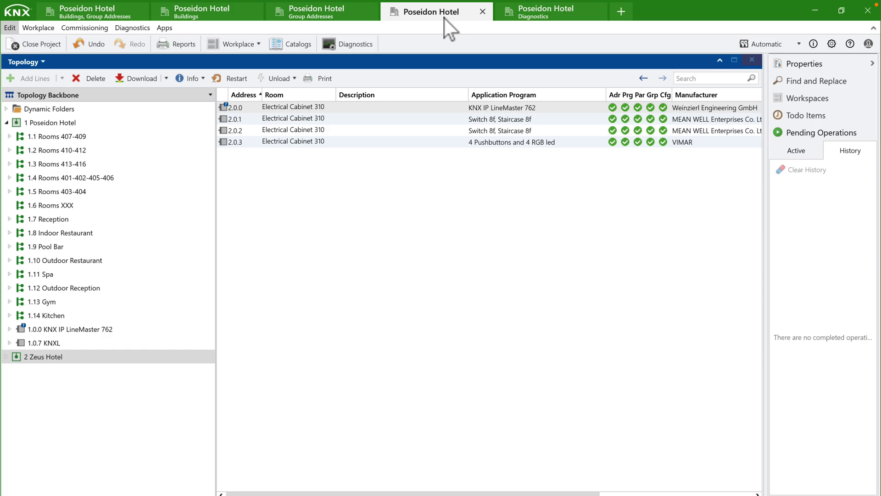
click(46, 123)
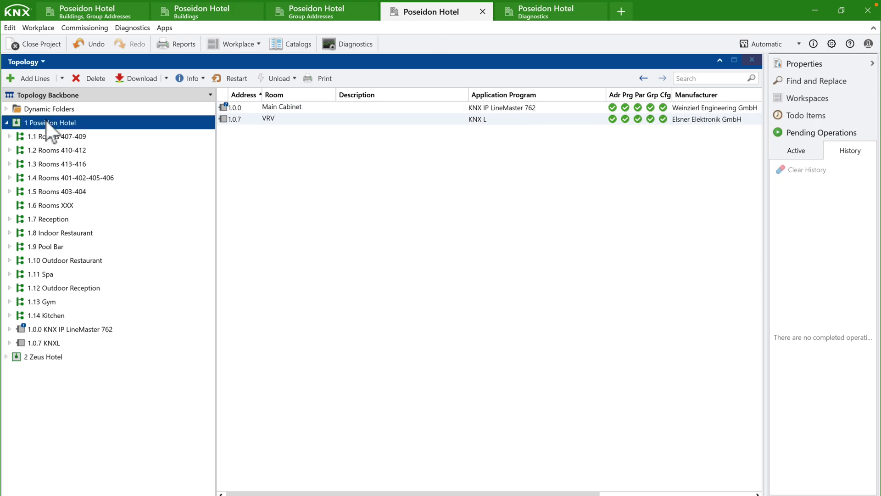
click(330, 108)
right_click(330, 108)
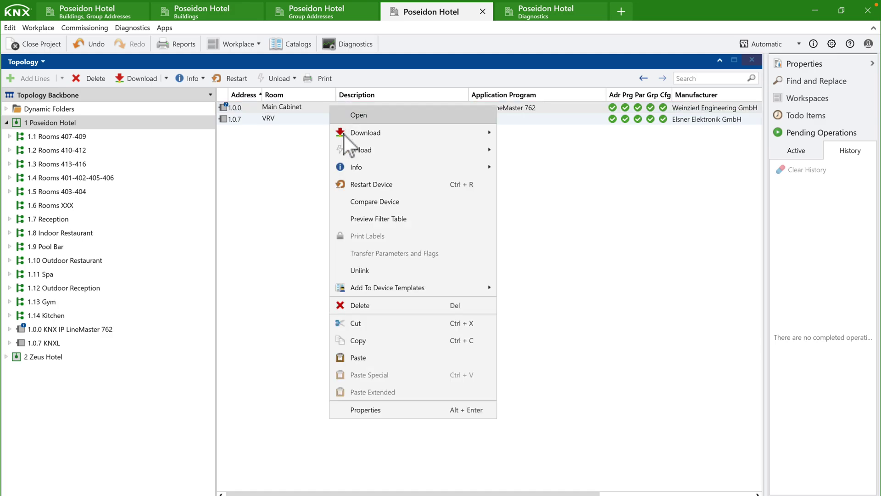
click(364, 217)
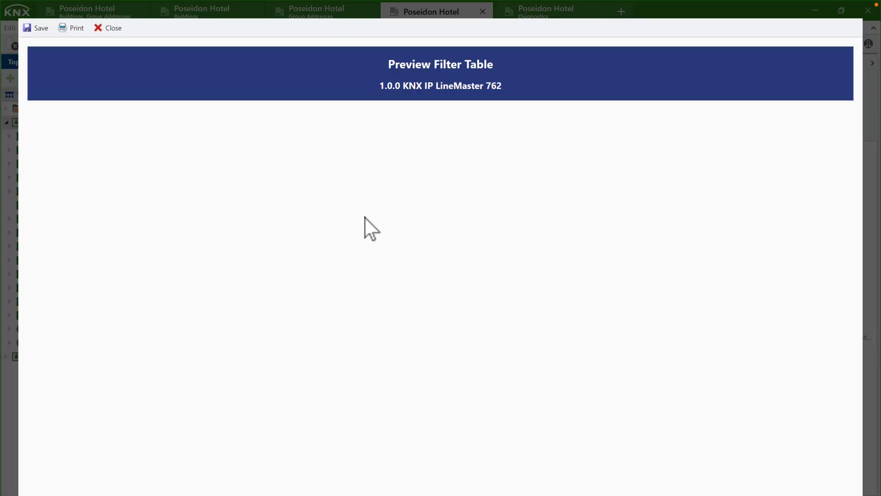
click(110, 28)
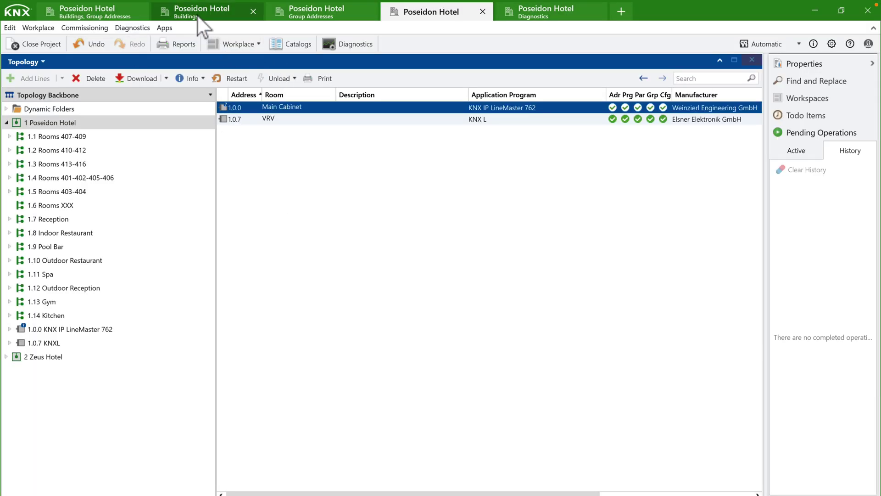
Step: Open the group objects of 1.11.18 Zeus Hotel Switch in the Spa of Poseidon Hotel's Main Building basement and select Left Upper Key object 1
click(196, 15)
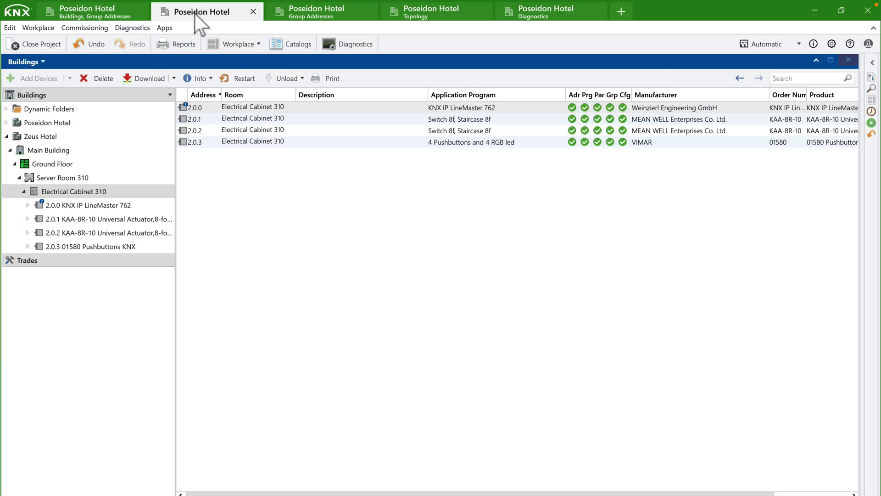
click(6, 137)
click(6, 123)
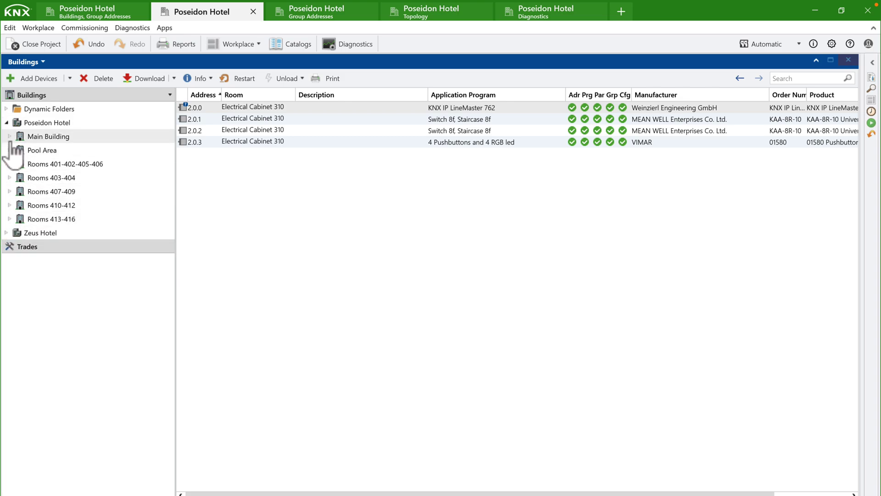
click(10, 137)
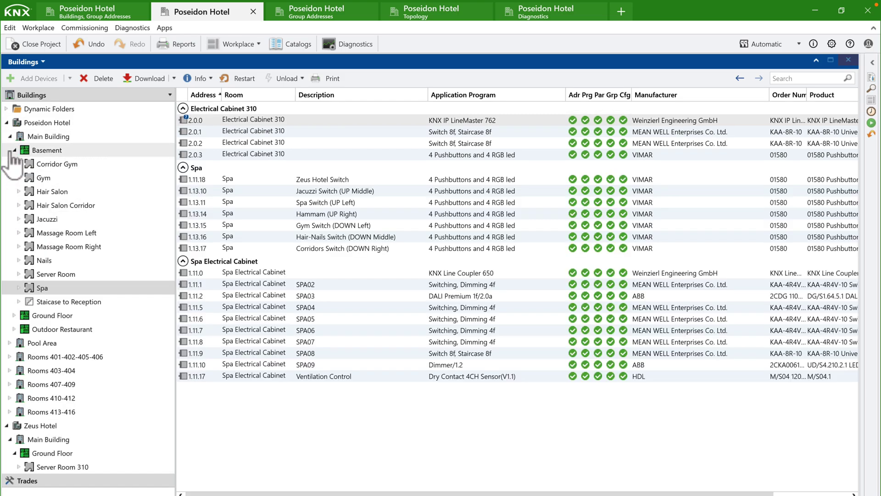
double_click(51, 288)
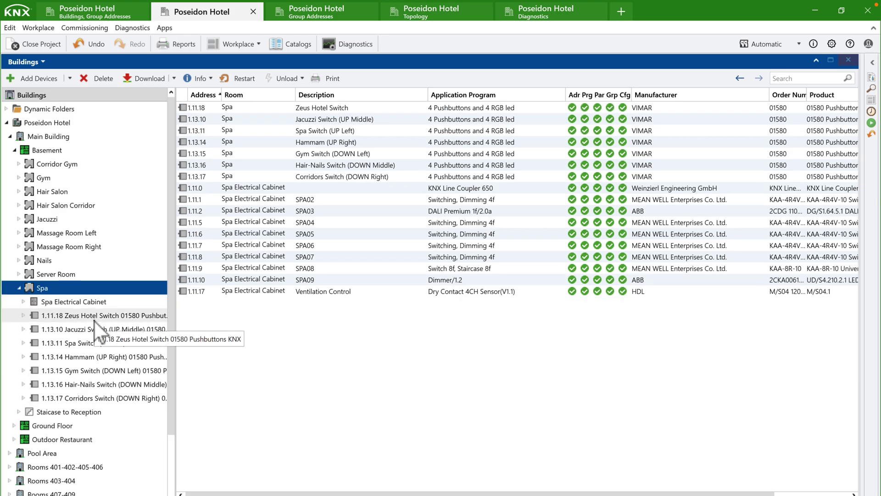
click(94, 319)
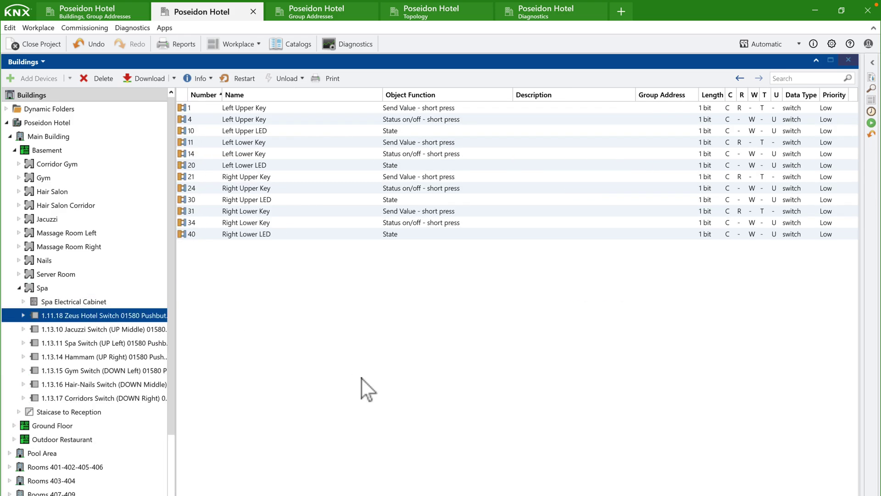
click(326, 108)
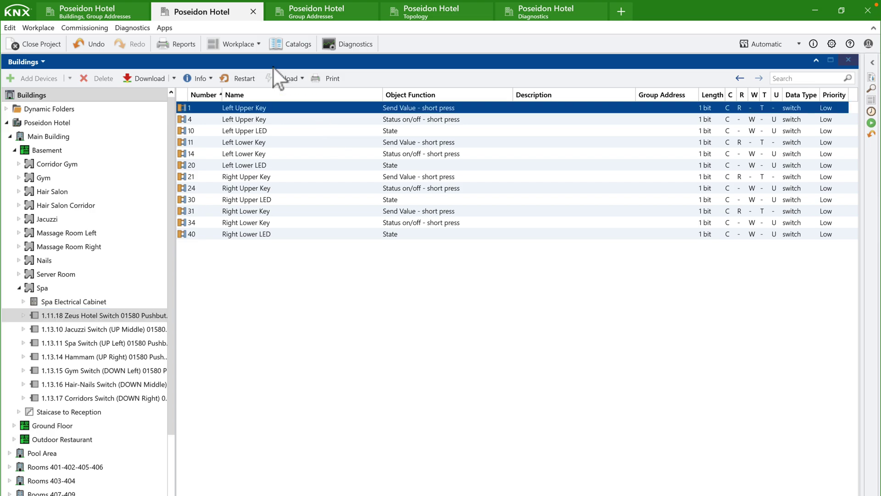
Step: Open a Group Addresses panel beside the Buildings view and show the Lighting Control addresses of main group 16 Zeus Hotel
click(258, 44)
mouse_move(269, 95)
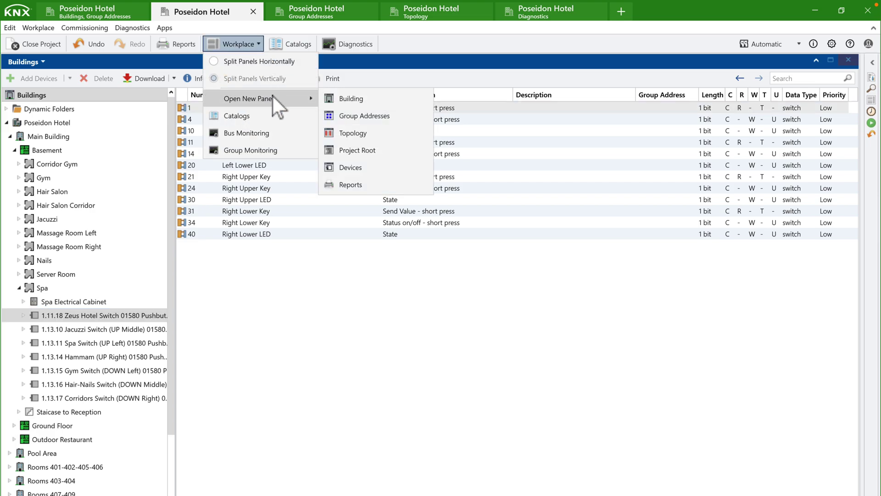
click(348, 119)
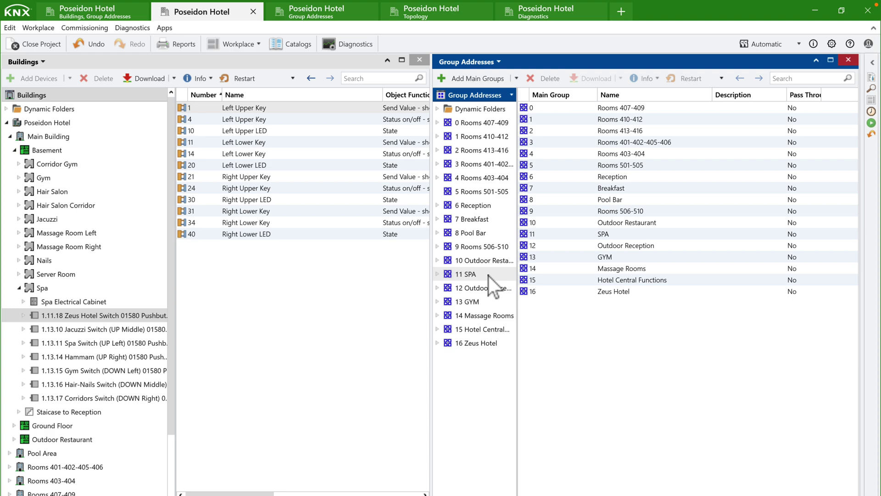
click(443, 343)
click(437, 342)
click(479, 356)
Step: Link the switch's four key send objects to 16/0/0, 16/0/2, 16/0/4 and 16/0/6, and their status and LED objects to 16/0/1, 16/0/3, 16/0/5 and 16/0/7
drag(303, 110, 564, 120)
drag(350, 132, 630, 123)
drag(333, 142, 616, 144)
drag(359, 178, 621, 162)
drag(321, 187, 632, 162)
drag(288, 210, 623, 188)
drag(305, 223, 617, 202)
drag(359, 235, 617, 211)
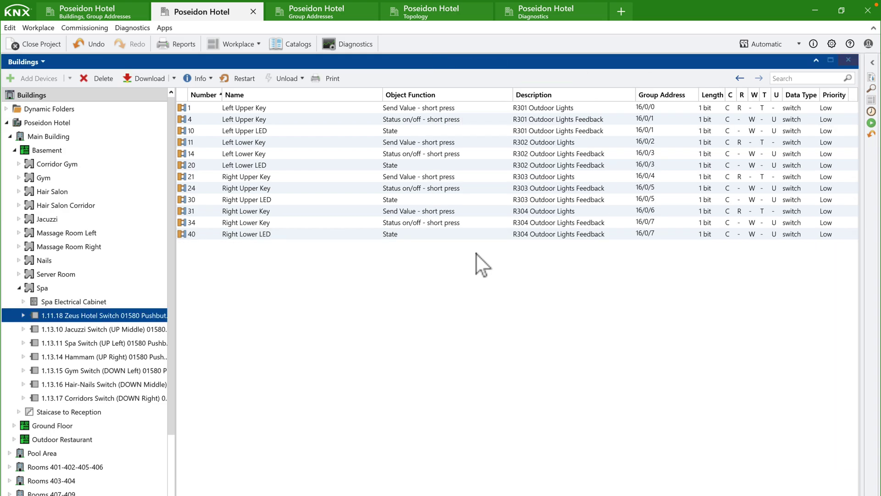
Step: Recheck the filter table of 1.0.0 KNX IP LineMaster 762 in the Topology view, expanding the 16/0/0 - 16/0/7 range, and close it
click(428, 14)
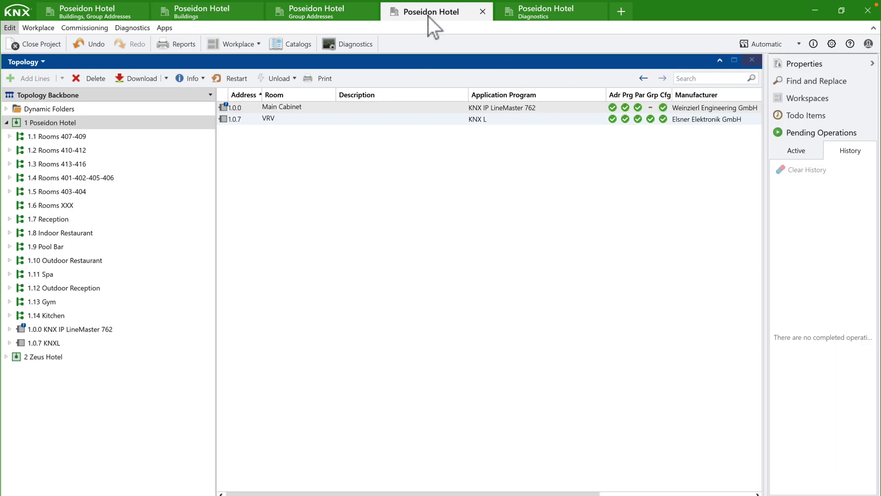
right_click(354, 109)
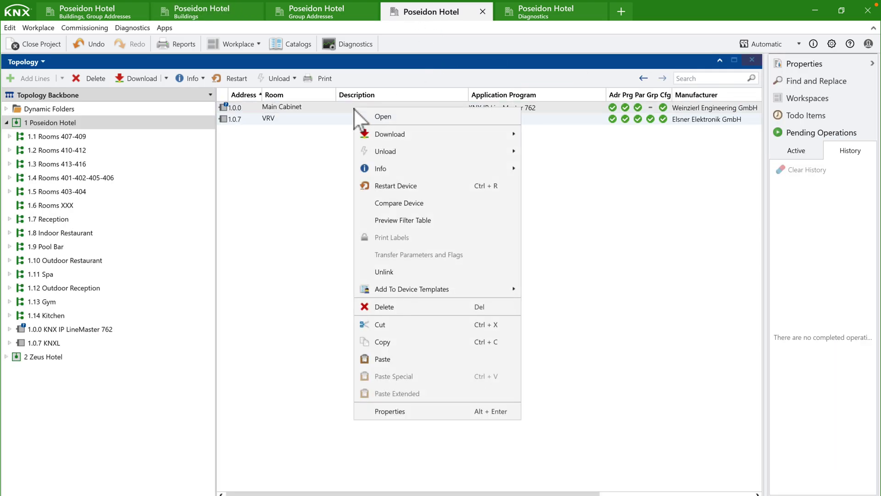
click(388, 218)
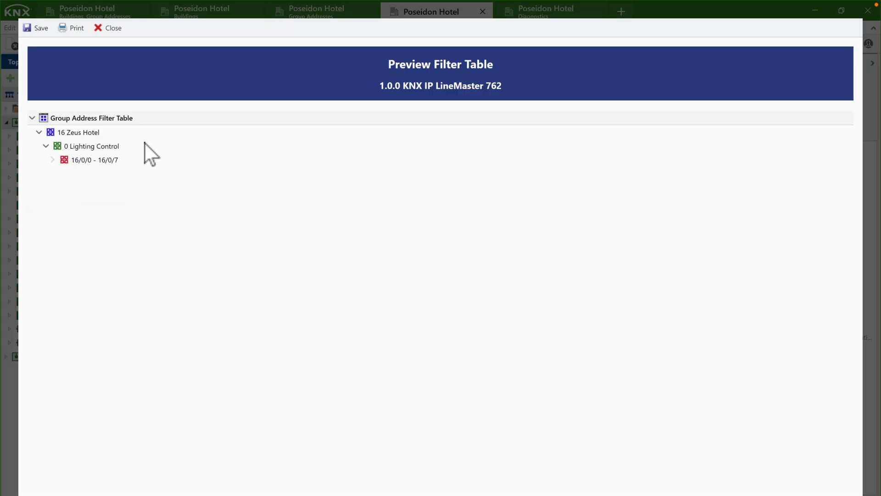
click(52, 160)
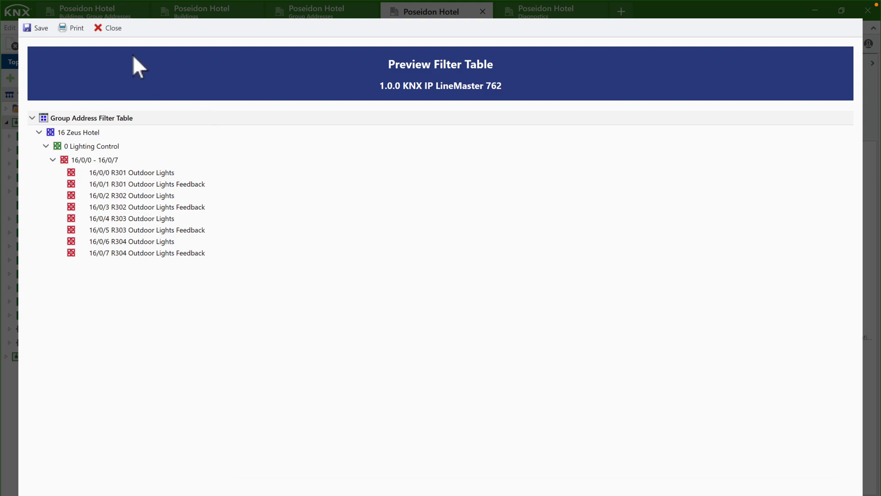
click(113, 31)
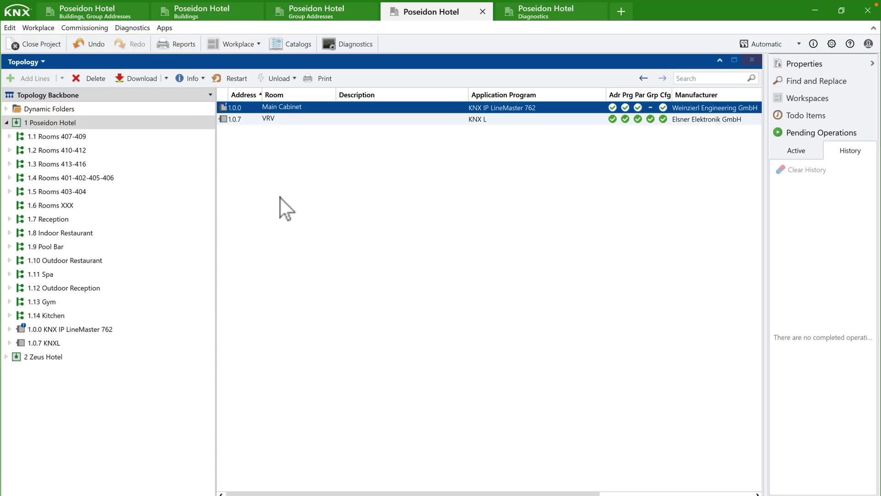
Step: Check the filter table of 2.0.0 KNX IP LineMaster 762 under Zeus Hotel, expanding the 16/0/0 - 16/0/7 range, and close it
click(48, 357)
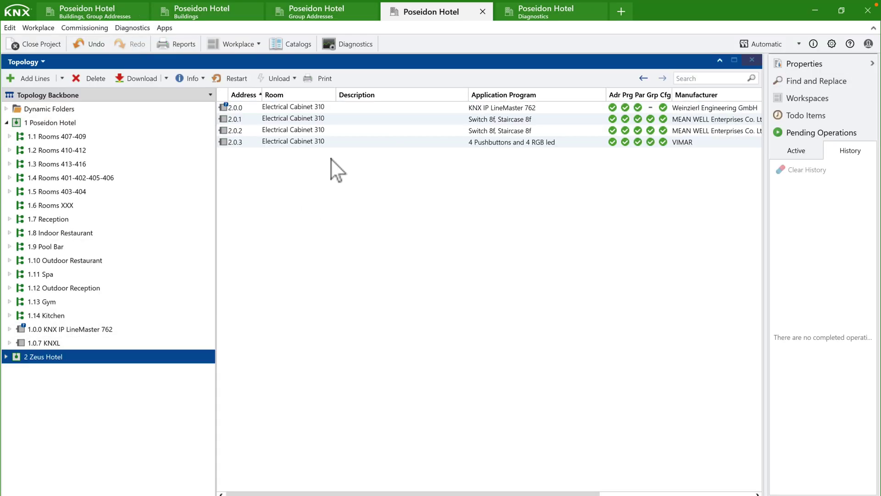
click(373, 108)
right_click(373, 107)
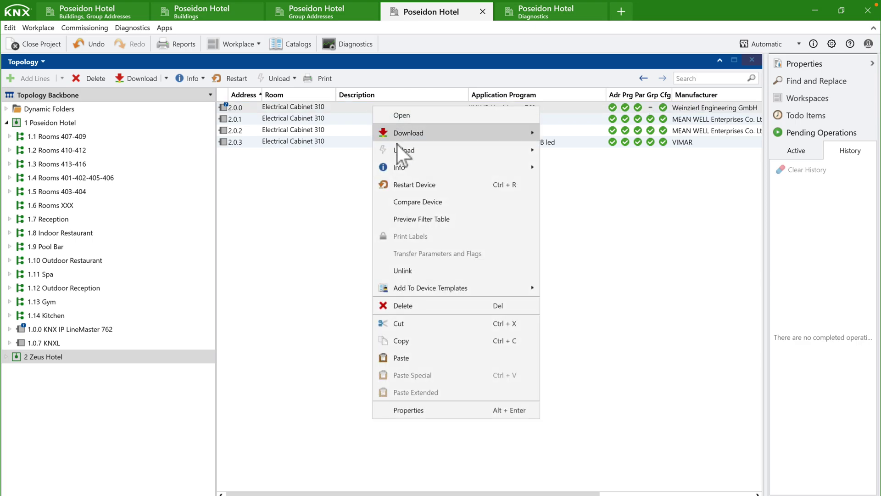
click(411, 217)
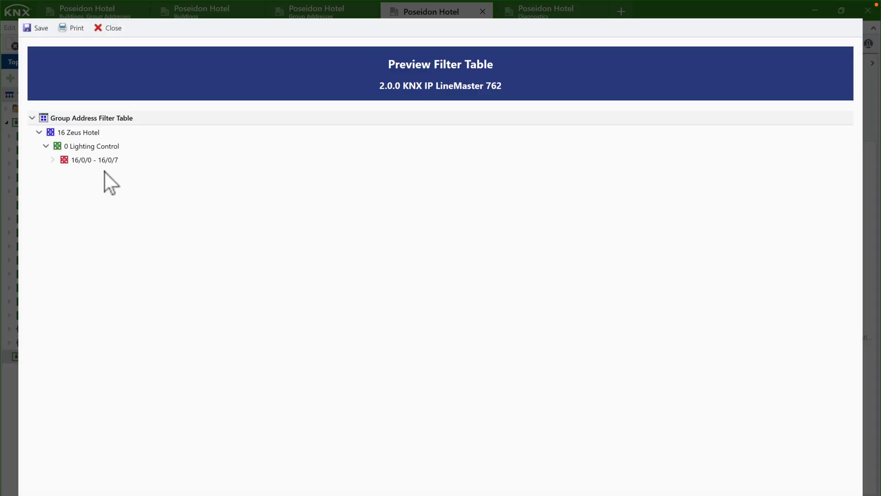
click(53, 161)
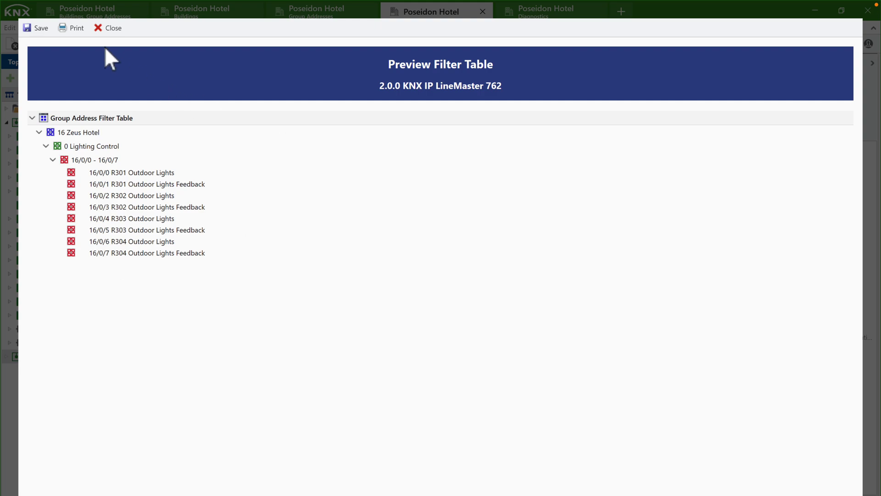
click(109, 28)
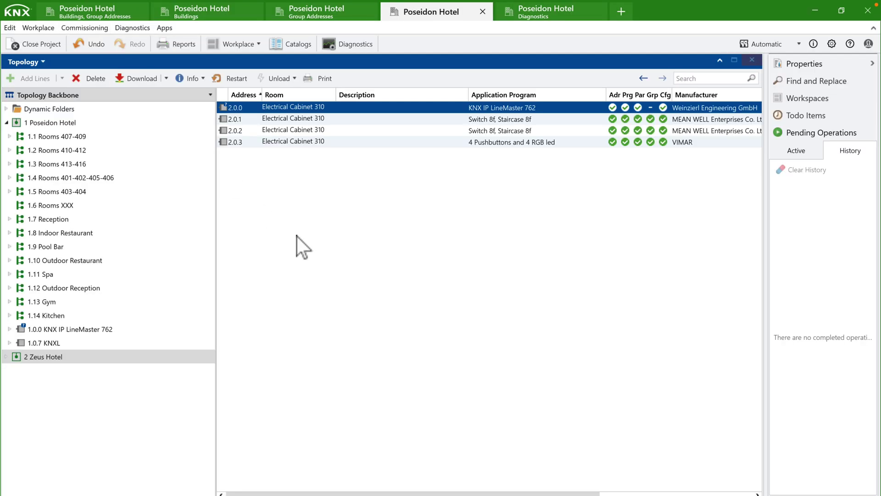
Step: Run a partial download to 1.0.0 KNX IP LineMaster 762 in the Poseidon Hotel area
click(81, 122)
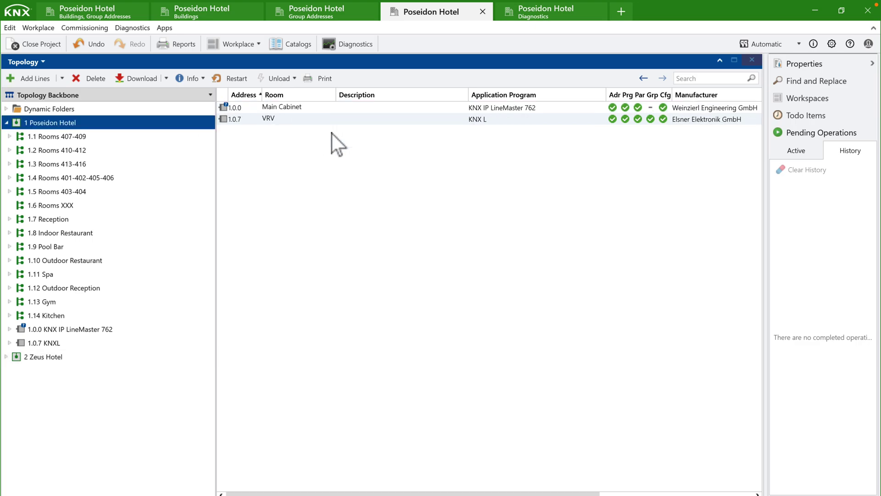
right_click(351, 111)
mouse_move(386, 131)
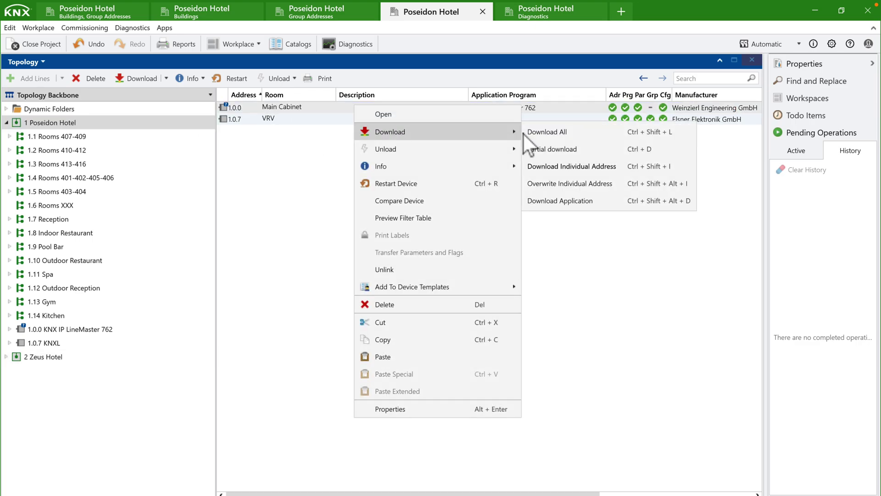
click(527, 149)
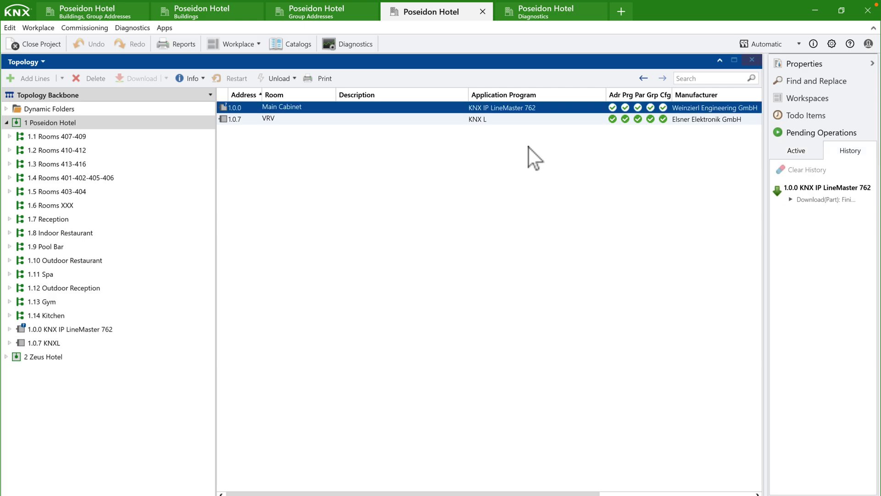
Step: Run a partial download to 1.11.0 KNX Line Coupler 650 on line 1.11 Spa
click(46, 274)
right_click(569, 107)
mouse_move(591, 126)
click(495, 146)
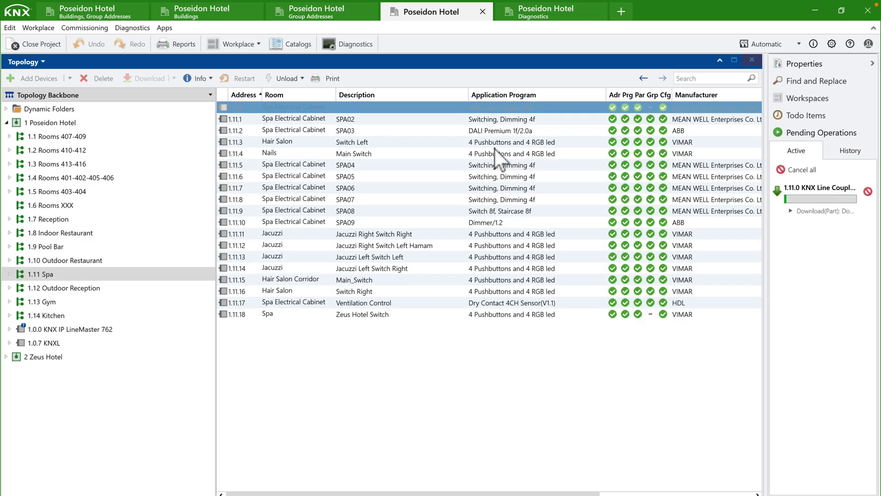
Step: Run a partial download to 2.0.0 KNX IP LineMaster 762 in the Zeus Hotel area
click(46, 357)
right_click(422, 108)
mouse_move(498, 132)
click(618, 151)
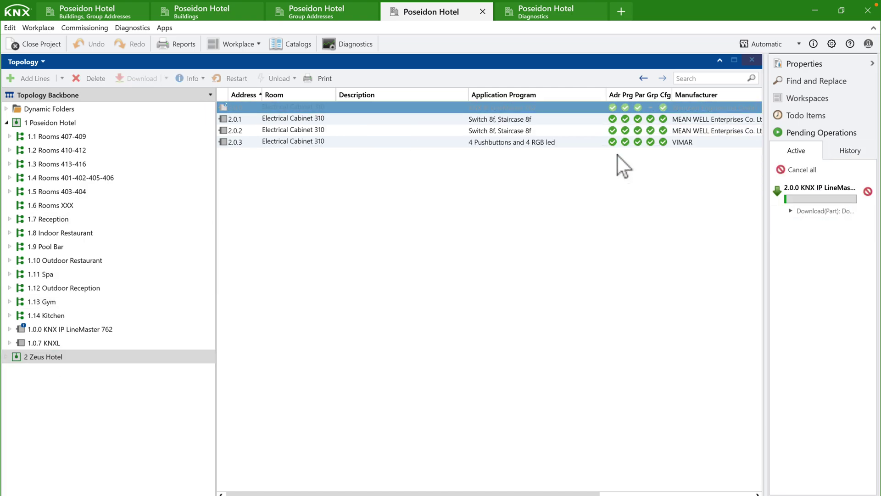
Step: Return to line 1.11 Spa and run a partial download to 1.11.18 Zeus Hotel Switch
key(alt+Left)
click(411, 314)
right_click(489, 315)
click(514, 33)
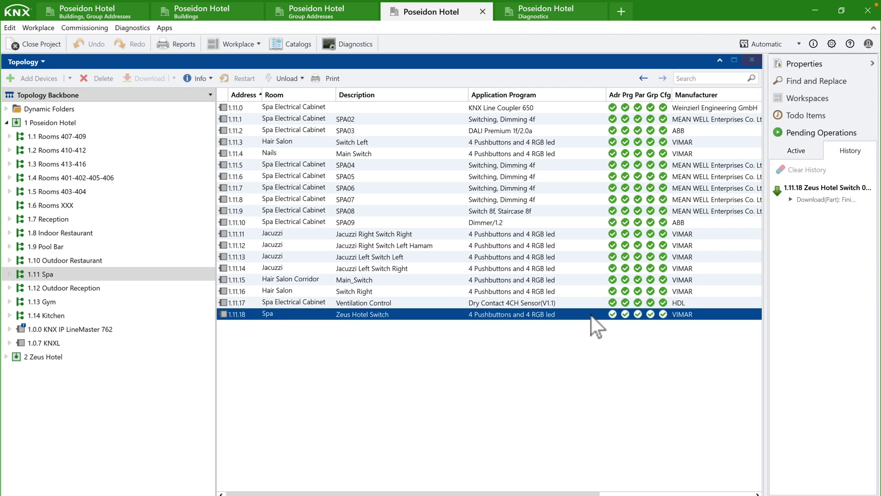
Step: Start the Group Monitor in Diagnostics over the KNX IP LineMaster 762 interface 172.19.8.100:3671 - 1.0.0
click(566, 20)
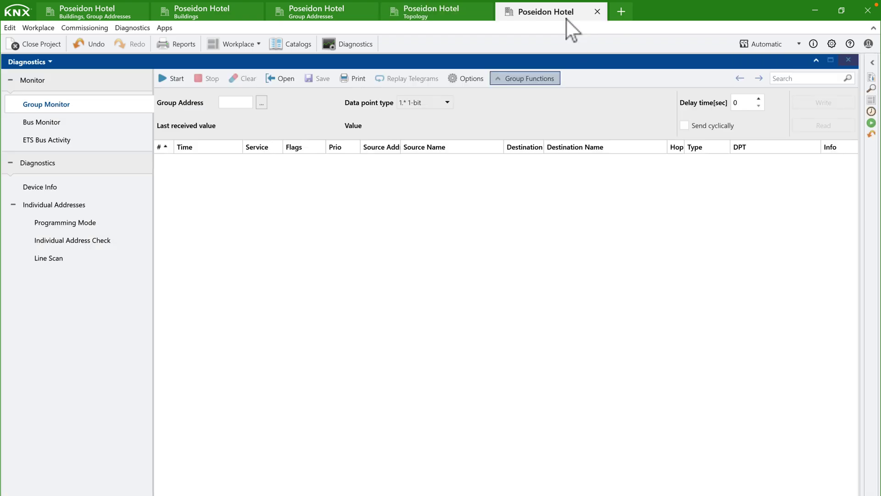
click(173, 80)
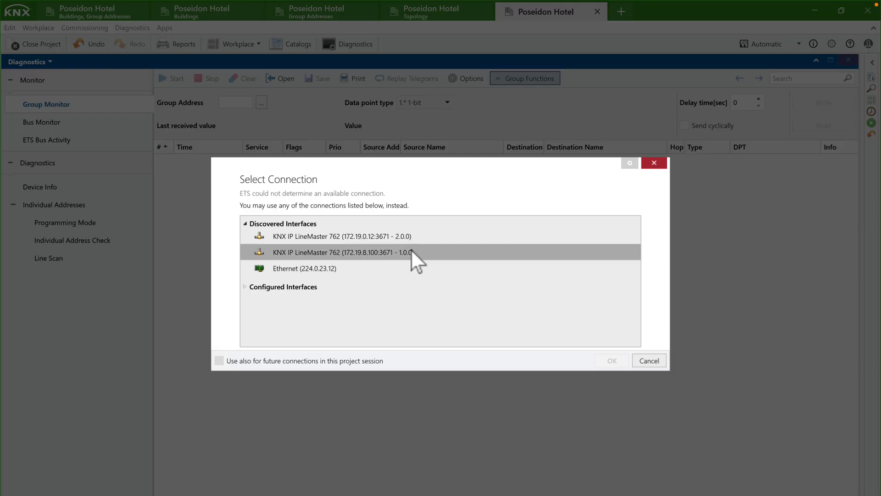
click(379, 255)
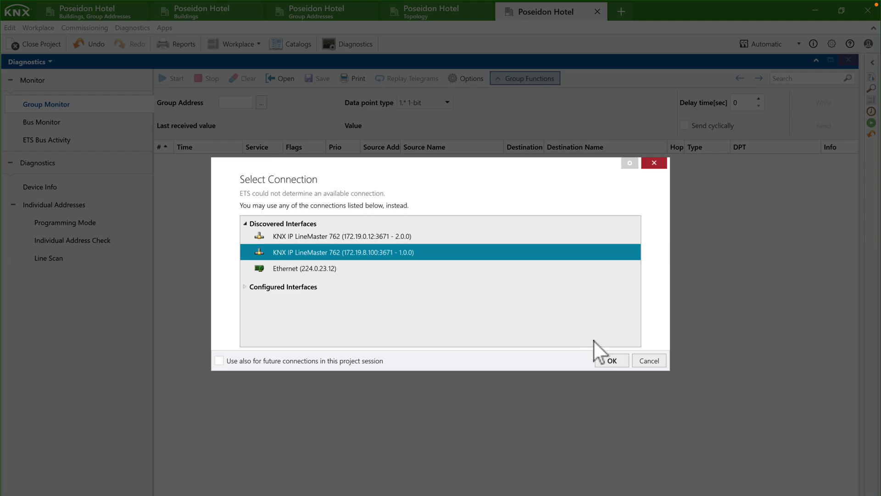
click(604, 360)
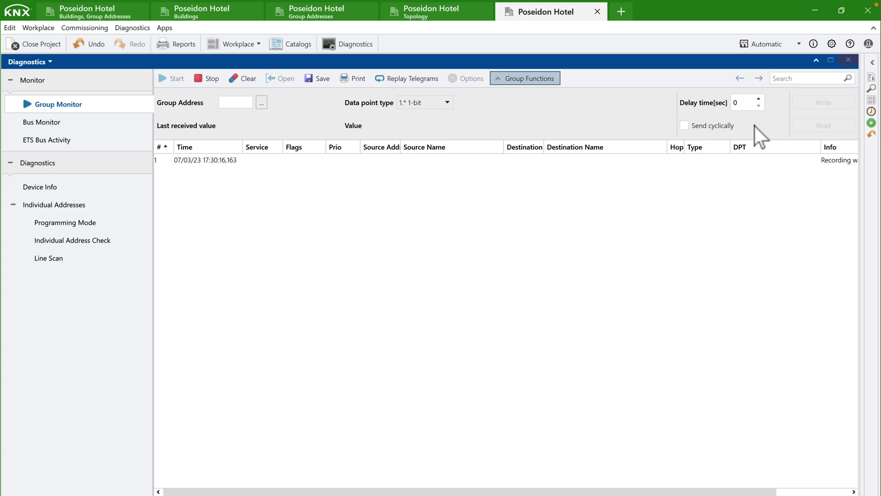
Step: Filter the Group Monitor telegrams by 16/0
click(787, 77)
text(16/0)
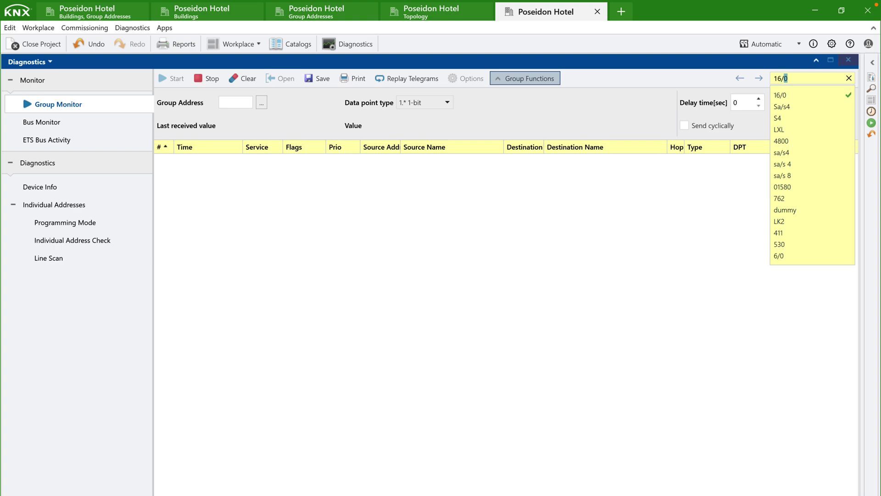
click(786, 94)
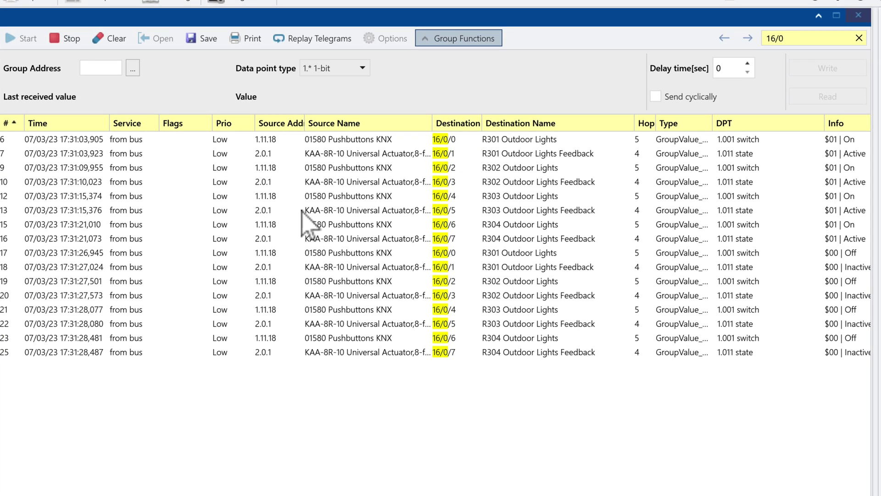
Step: Examine the R301 Outdoor Lights switch telegram from 1.11.18 and the feedback telegram from 2.0.1, and stop the recording
click(288, 139)
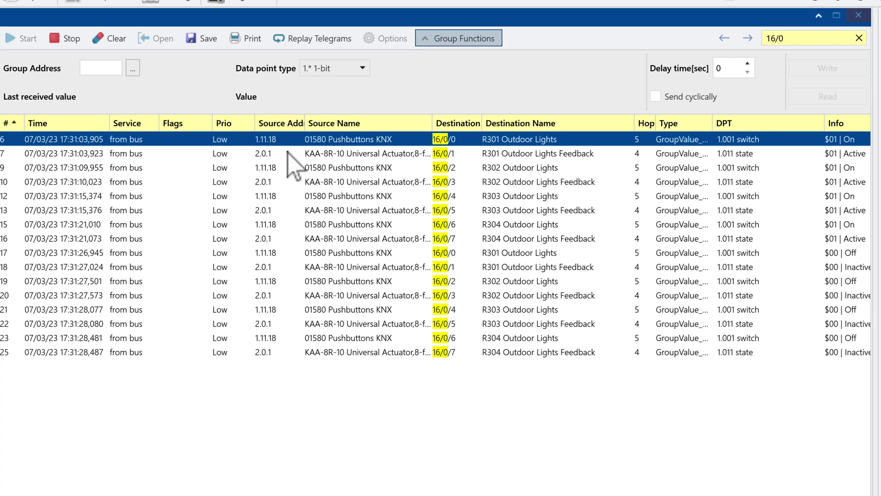
click(288, 154)
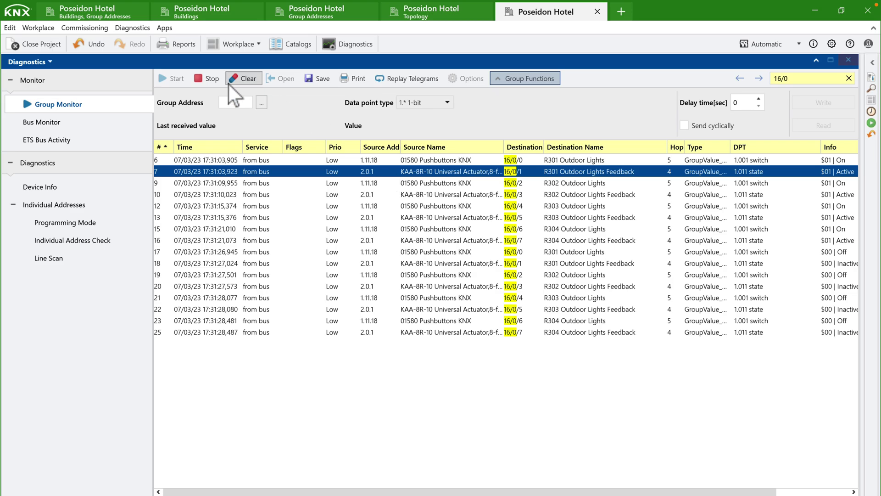
click(211, 83)
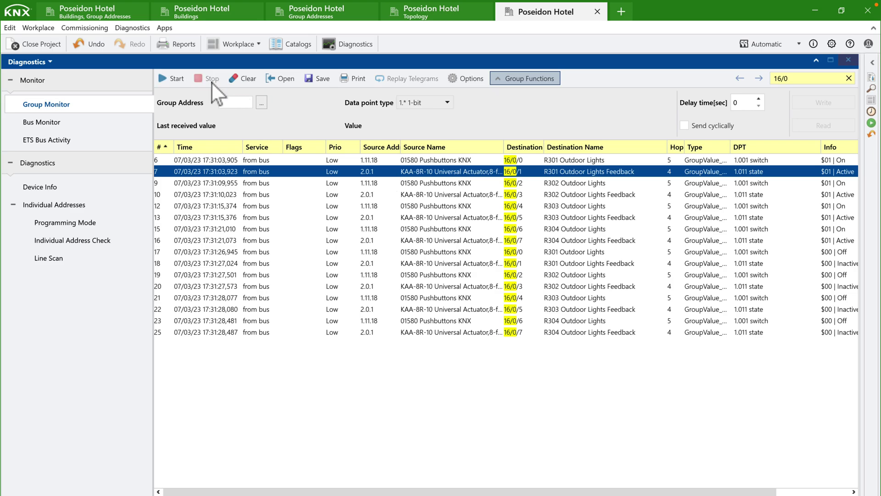